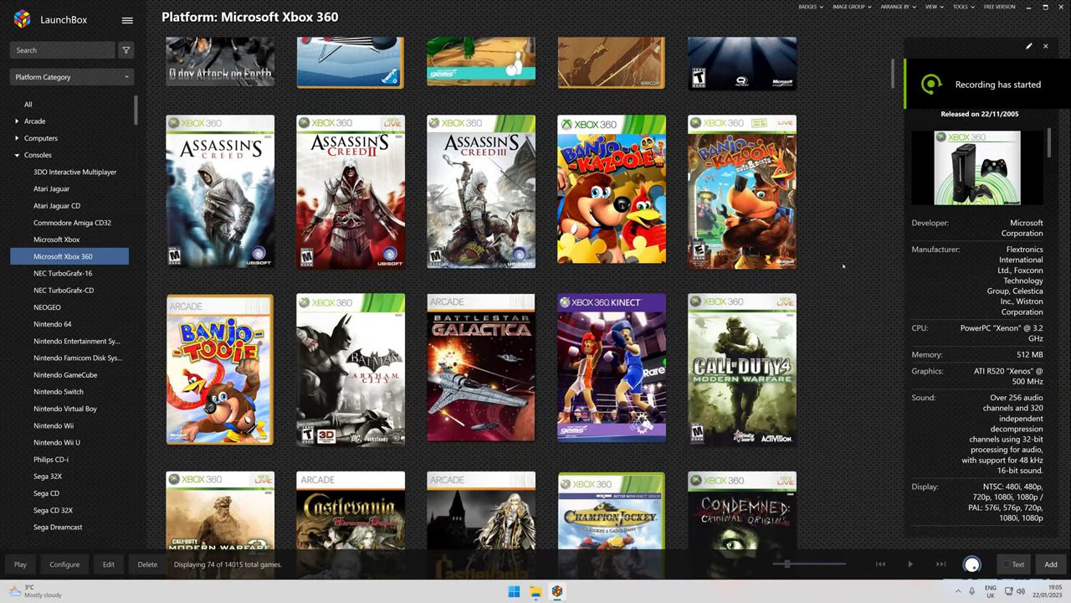
Look through the game covers in the Microsoft Xbox 360 platform collection.
scroll(843, 266, "up", 1)
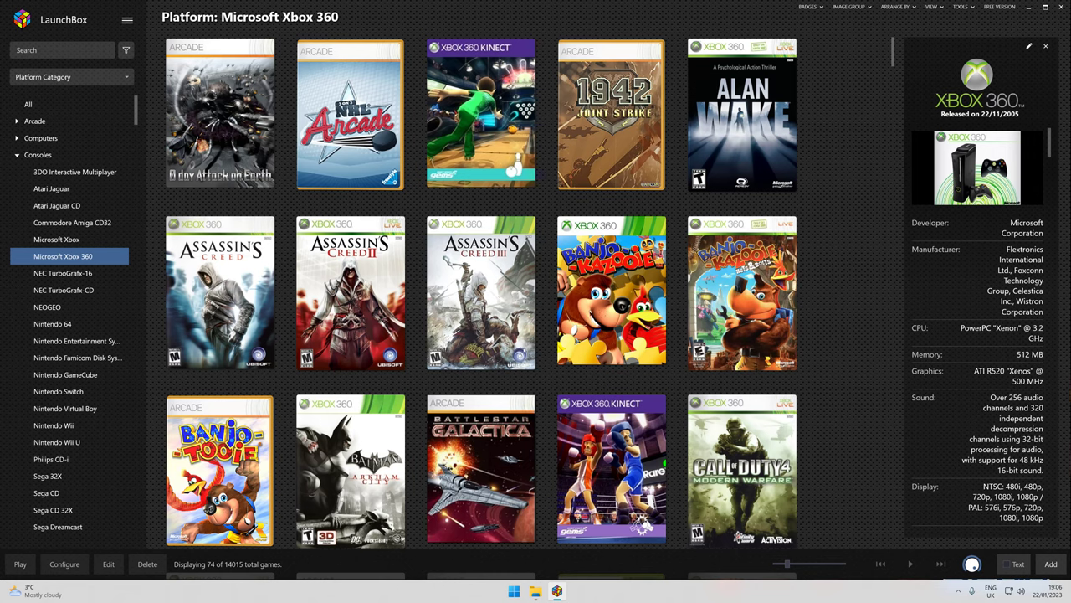
scroll(530, 307, "down", 1)
scroll(219, 469, "down", 2)
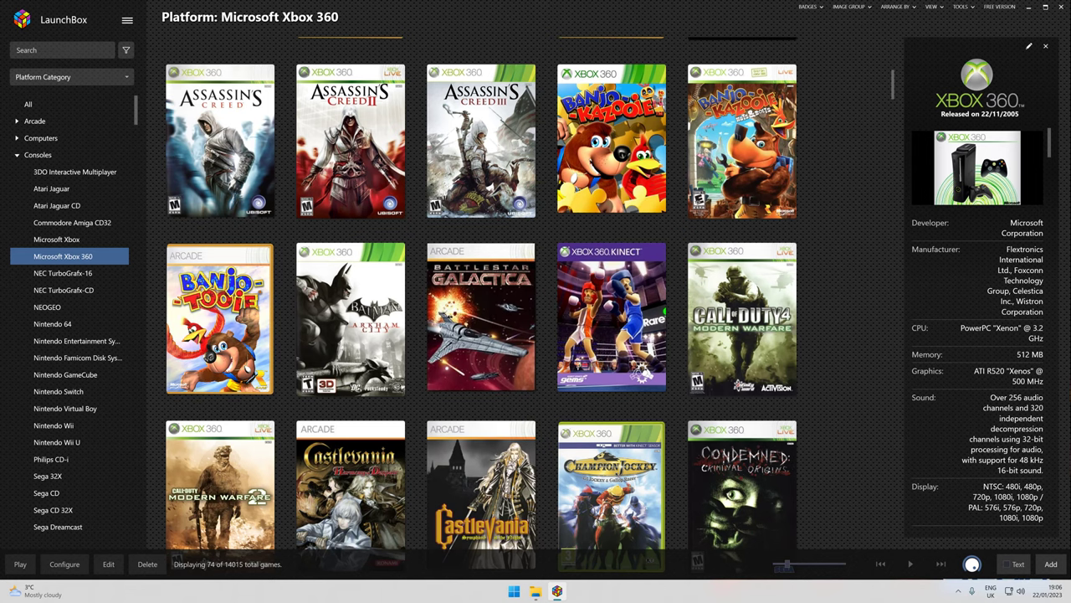
scroll(530, 307, "down", 1)
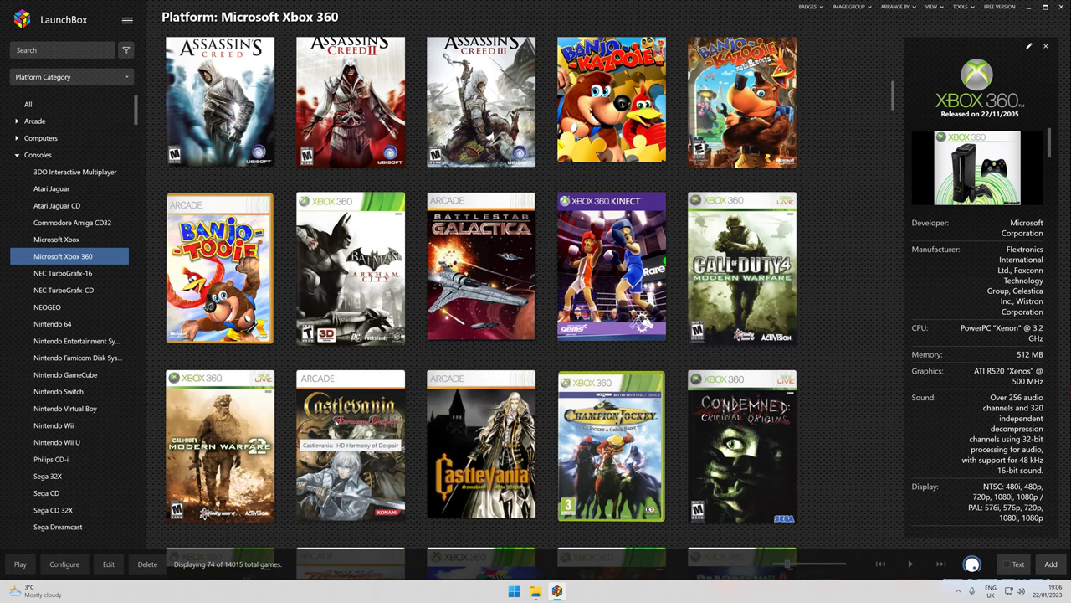
scroll(350, 435, "down", 2)
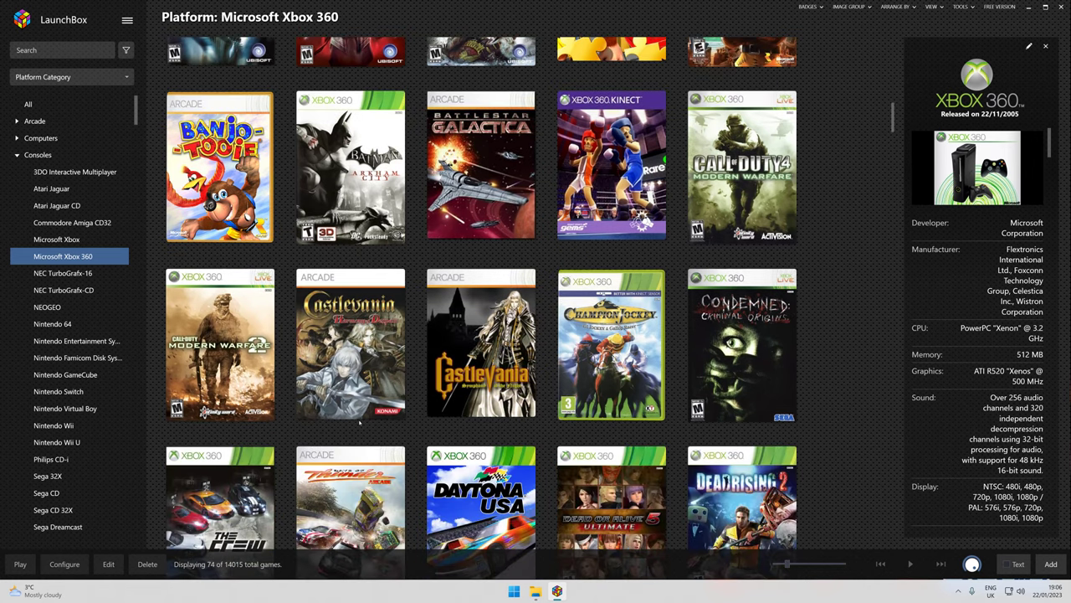
scroll(350, 436, "down", 2)
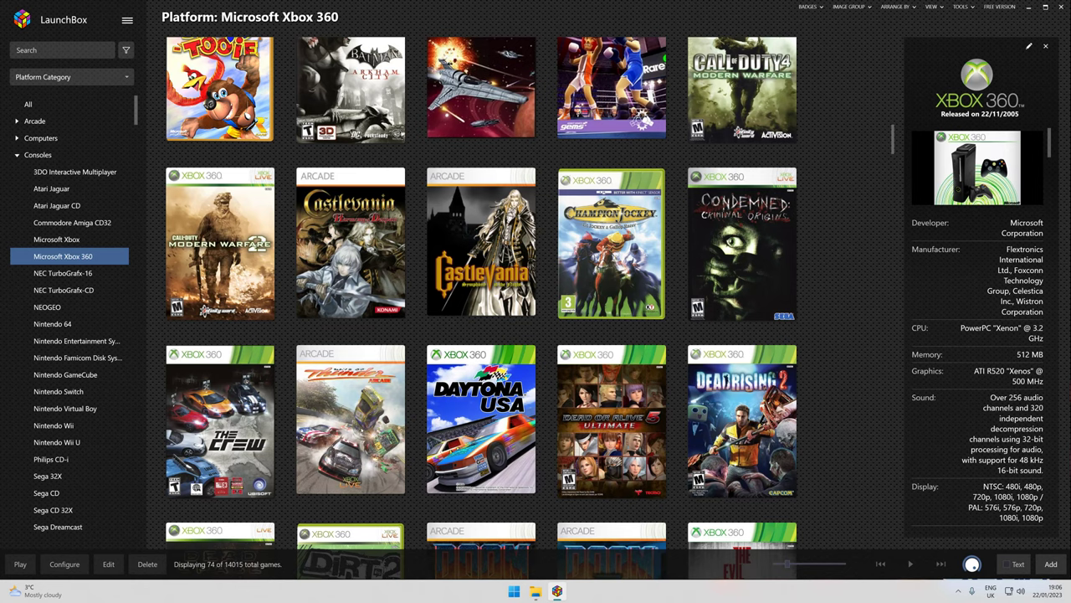
scroll(350, 402, "down", 4)
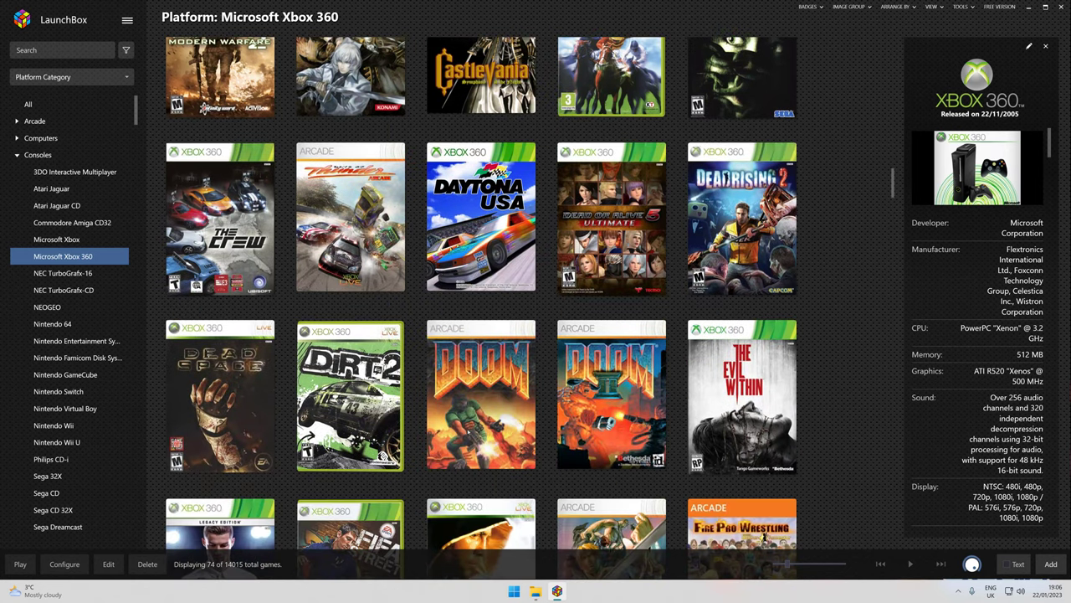
scroll(502, 410, "down", 4)
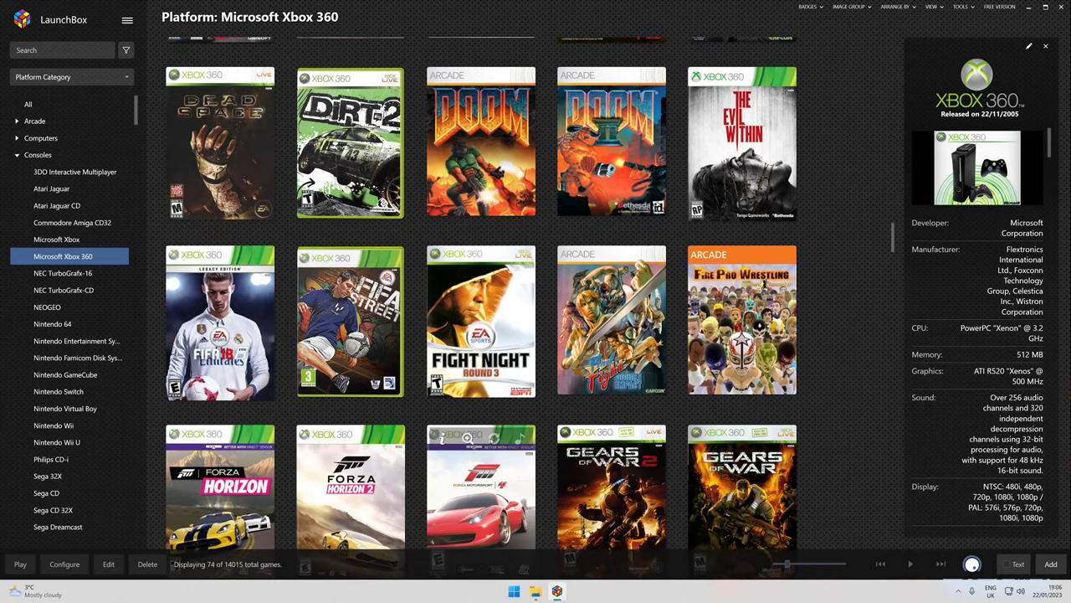
scroll(492, 441, "down", 5)
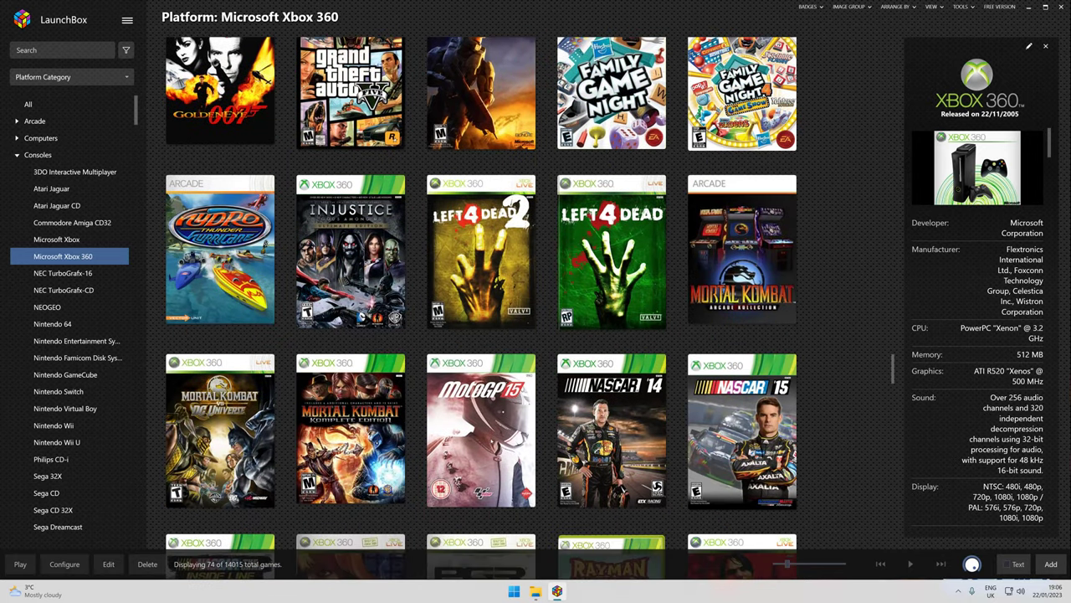
scroll(612, 385, "down", 4)
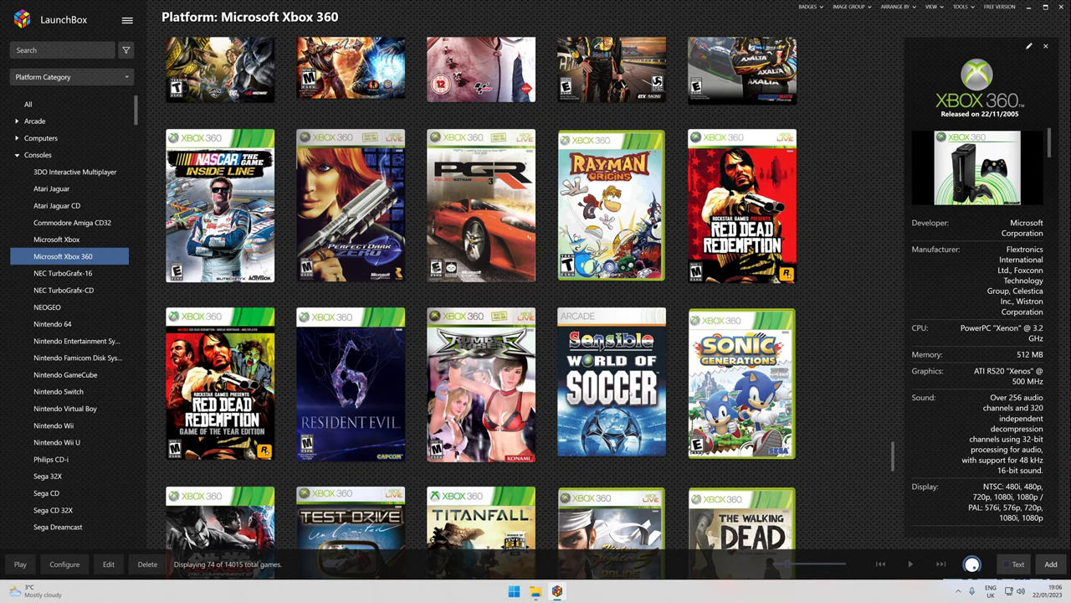
scroll(597, 398, "down", 1)
scroll(597, 410, "down", 1)
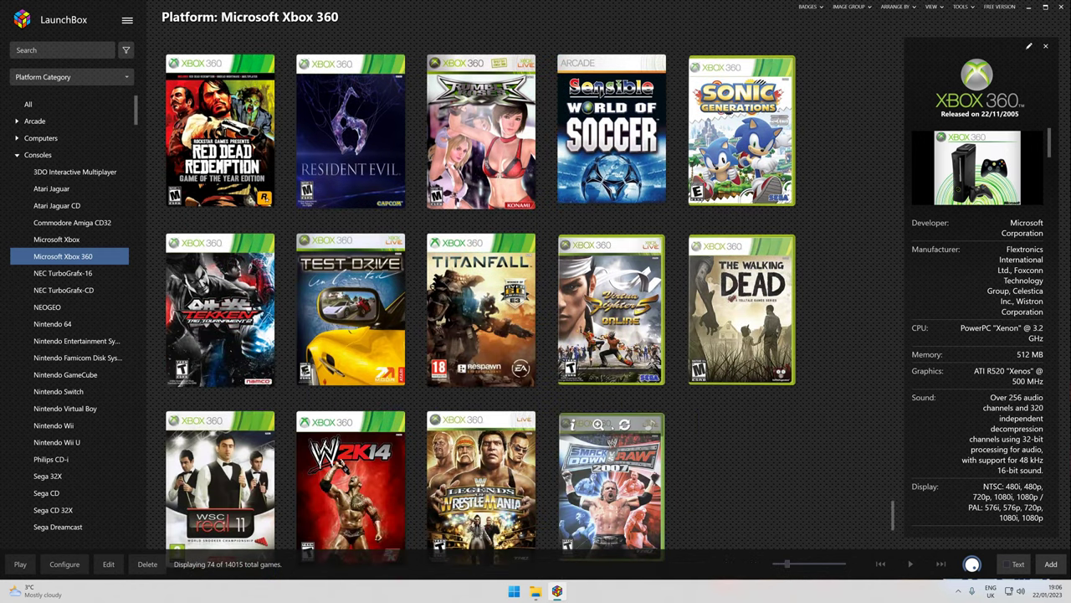
scroll(596, 410, "up", 5)
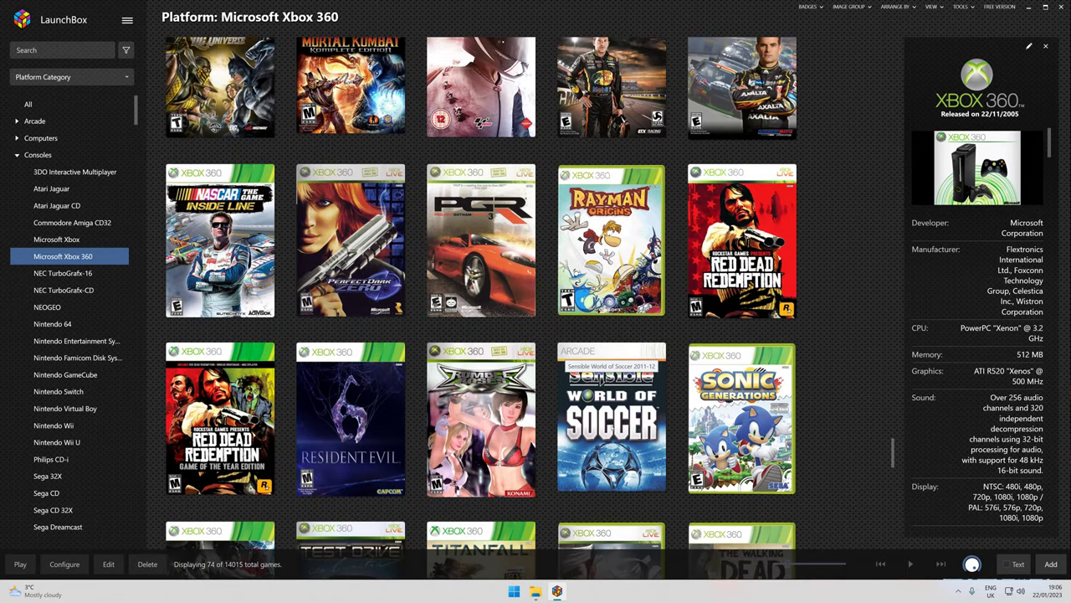
scroll(597, 381, "up", 7)
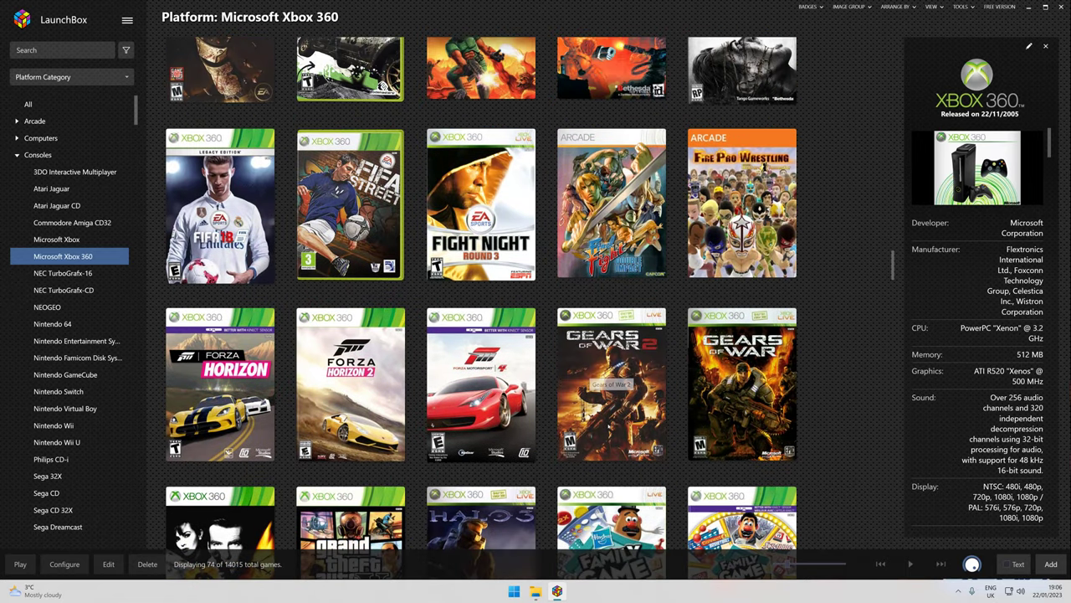
Switch to File Explorer and review the game folders in LaunchBox's Games > Microsoft Xbox live games directory.
left_click(1039, 10)
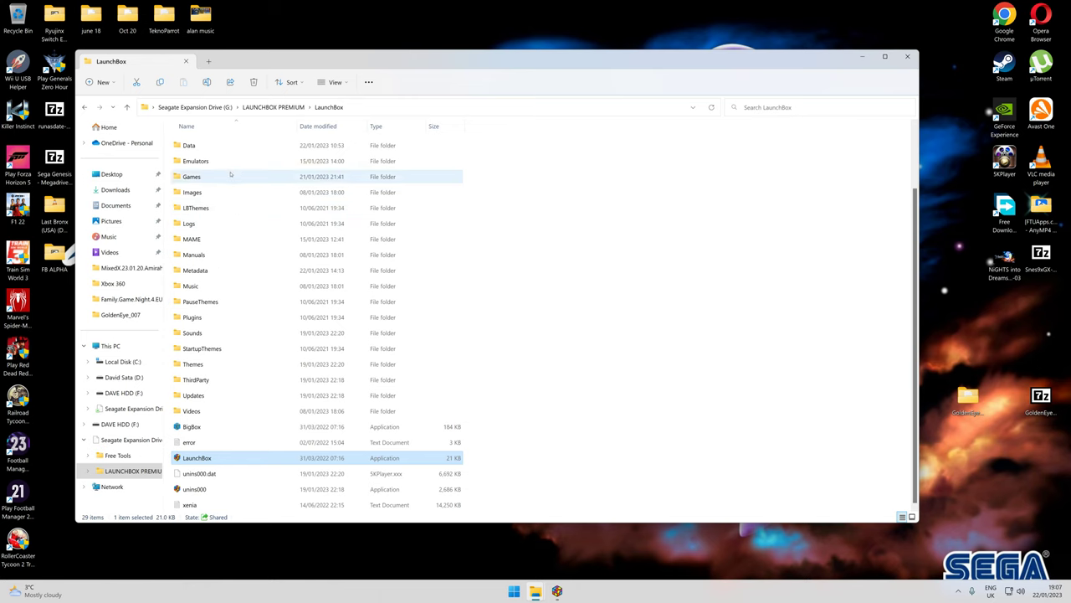
double_click(231, 175)
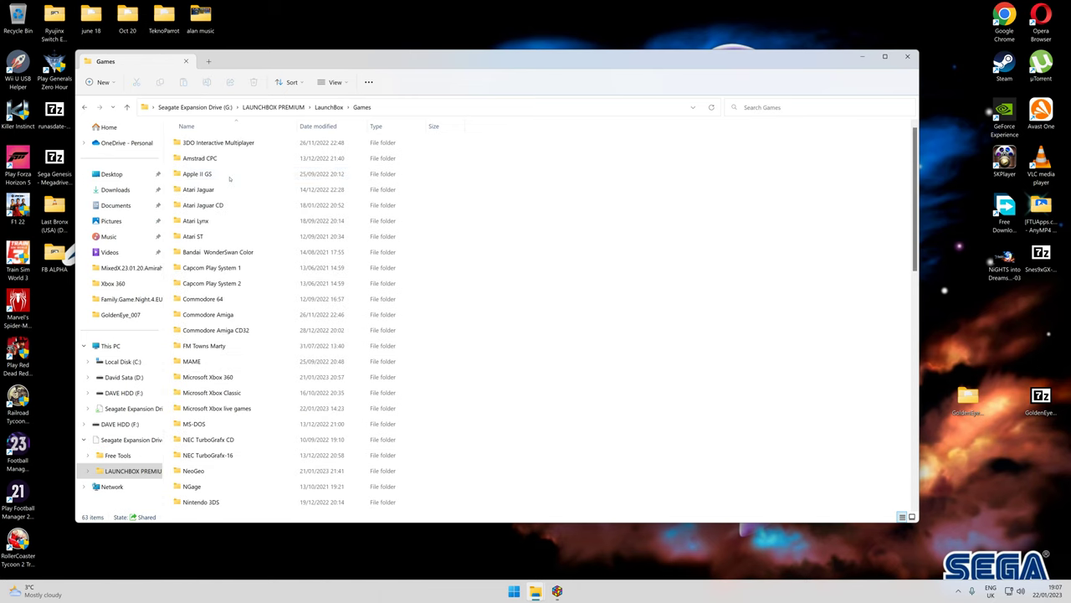
double_click(259, 410)
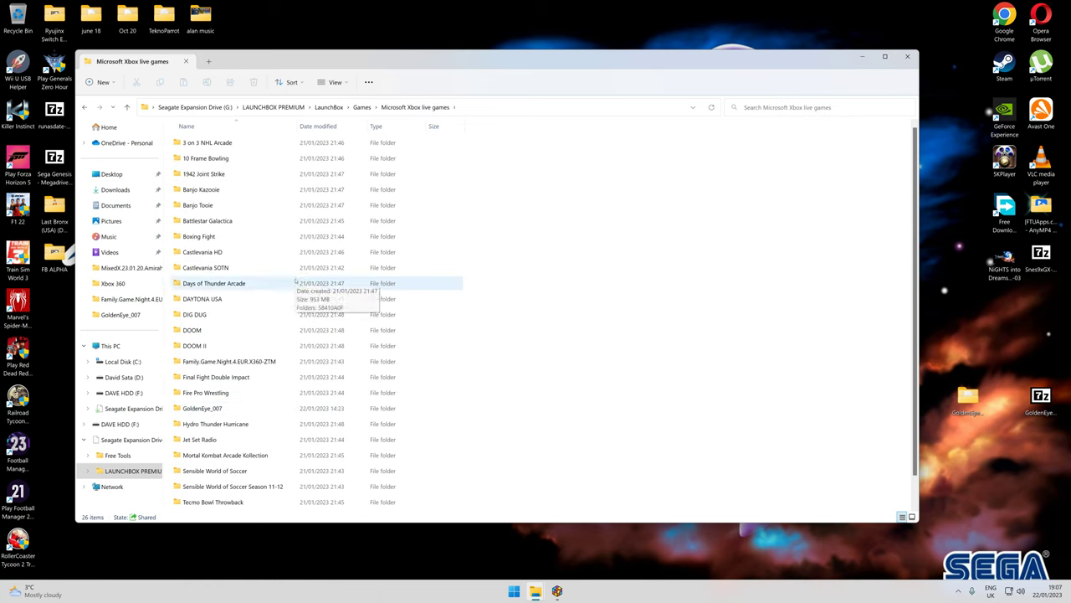
scroll(295, 281, "down", 1)
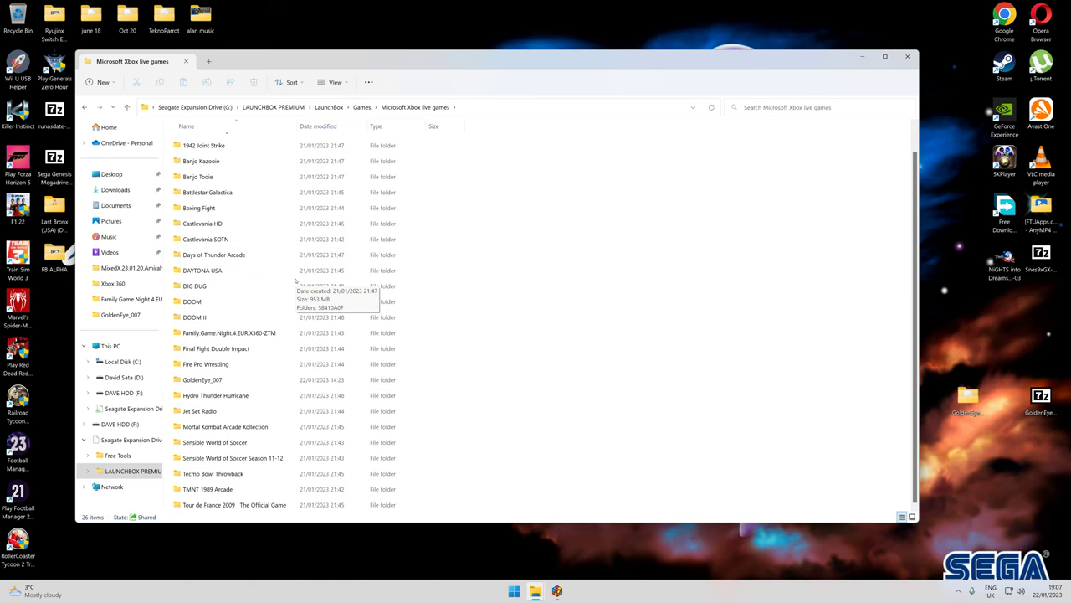
scroll(295, 281, "up", 1)
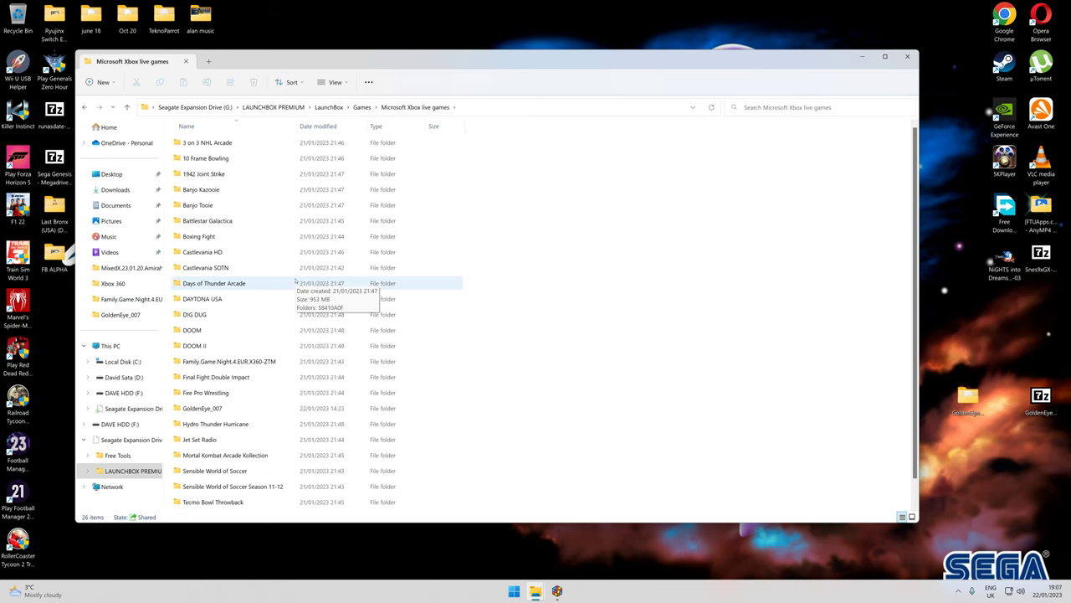
mouse_move(251, 204)
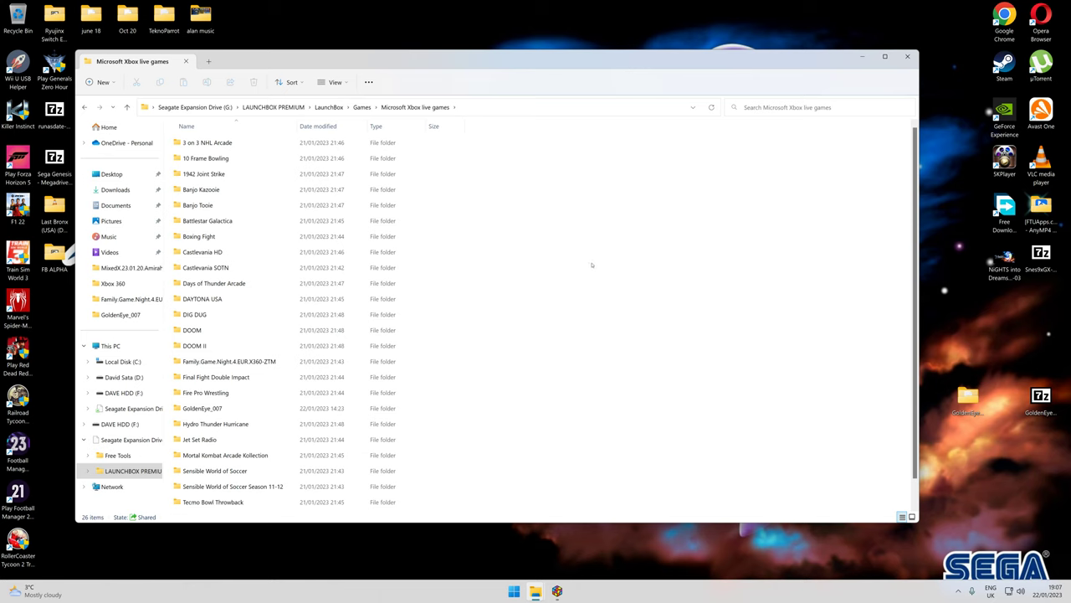
Go to the Xbox 360 folder inside LaunchBox's Emulators directory and select the xenia application.
key("alt+Up")
key("alt+Up")
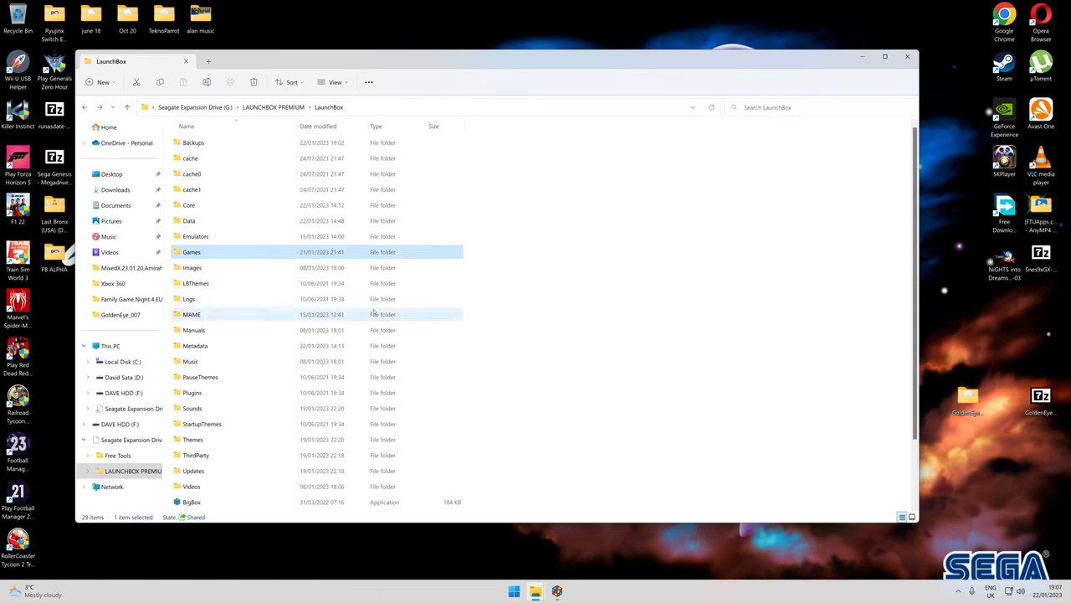
double_click(236, 239)
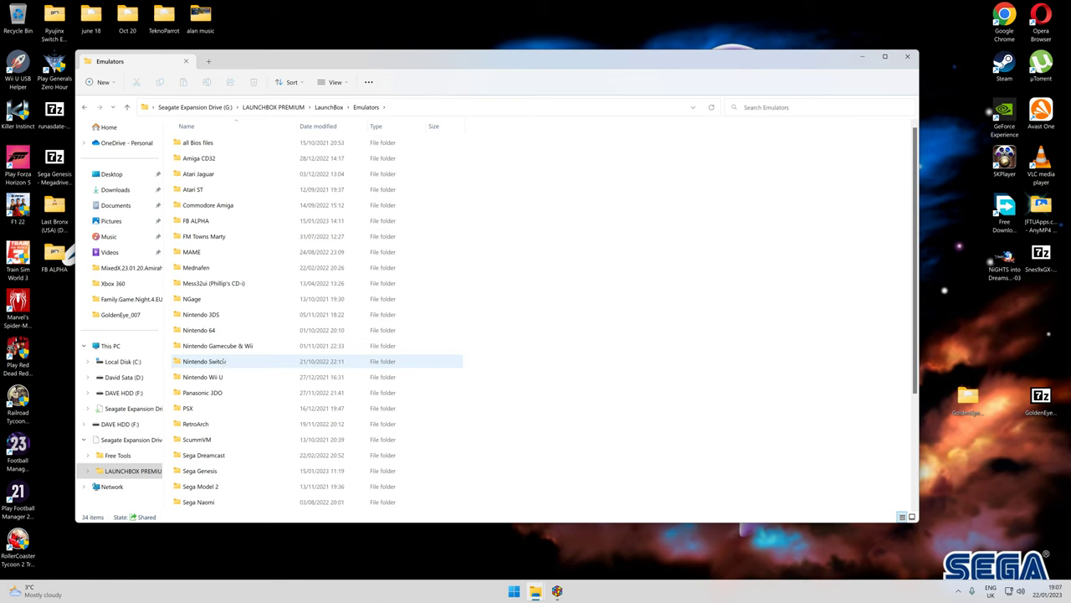
mouse_move(232, 364)
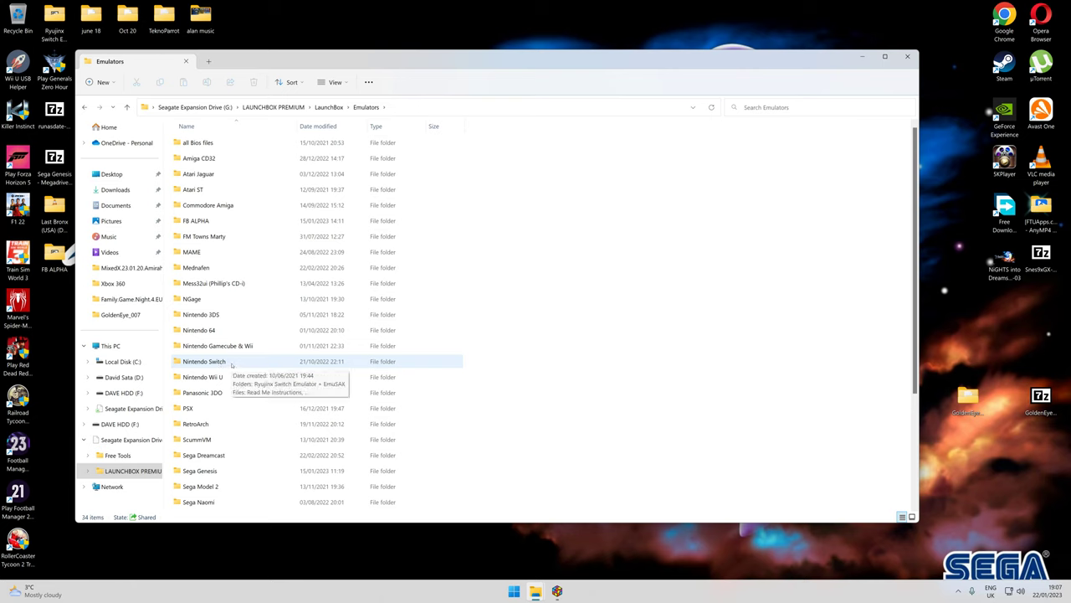
scroll(222, 368, "down", 4)
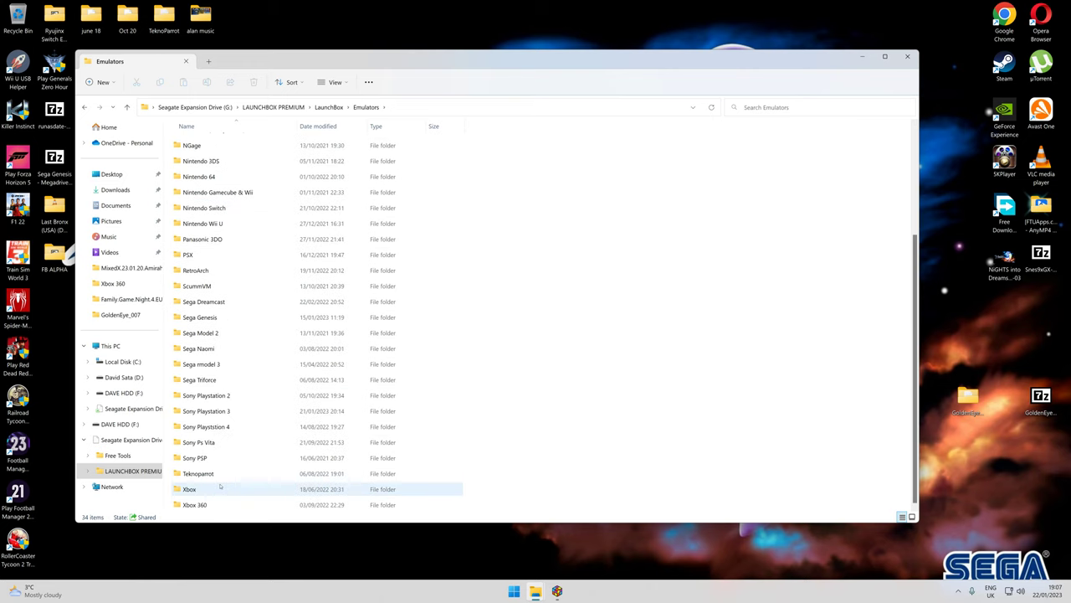
double_click(228, 507)
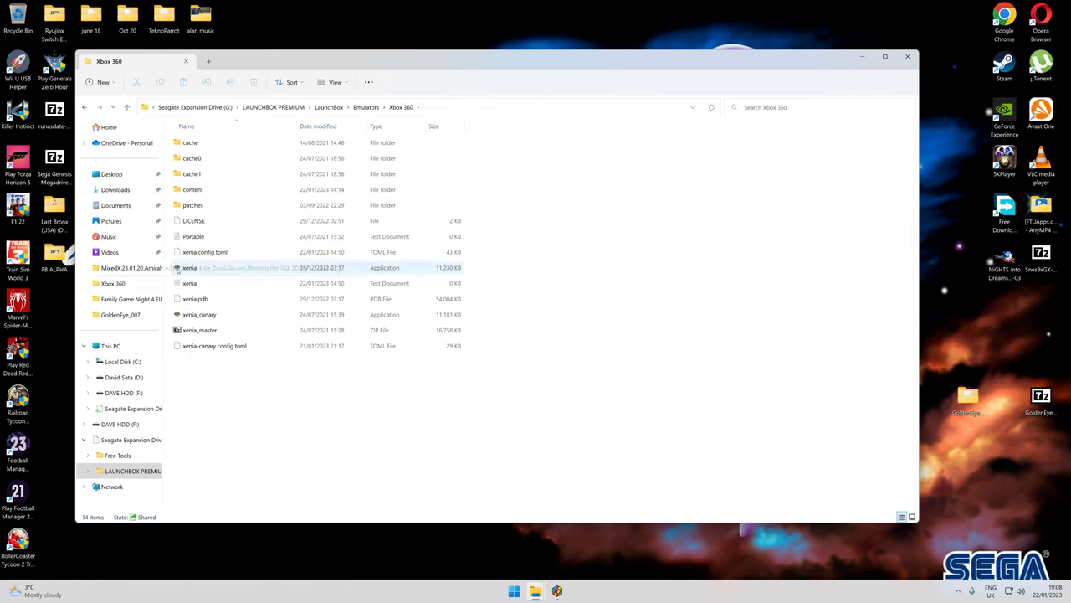
left_click(203, 267)
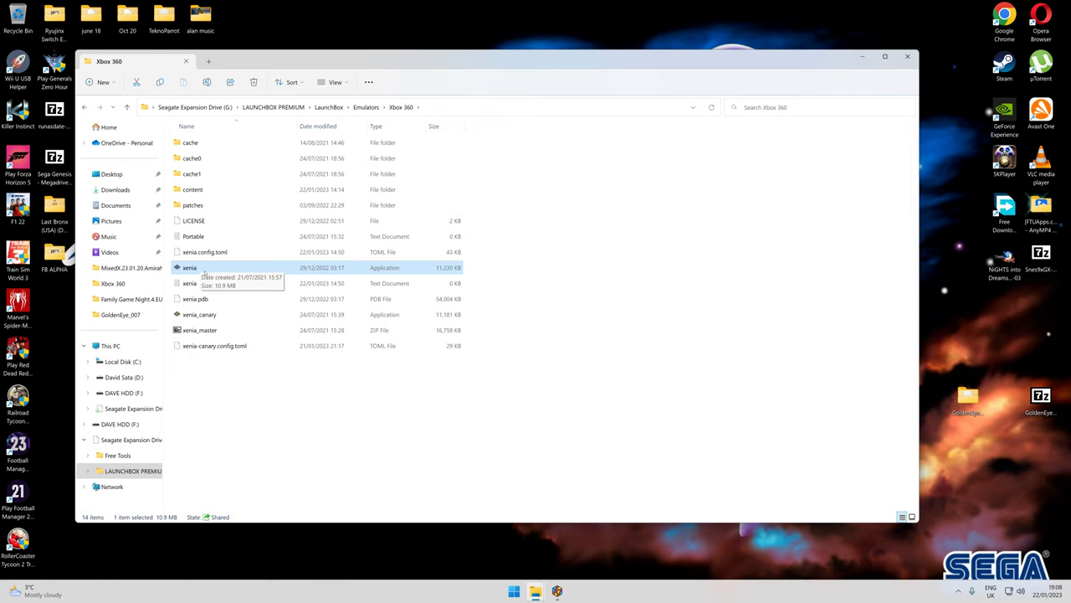
Open xenia.config.toml in Notepad, making it the permanent app for .toml files.
left_click(205, 253)
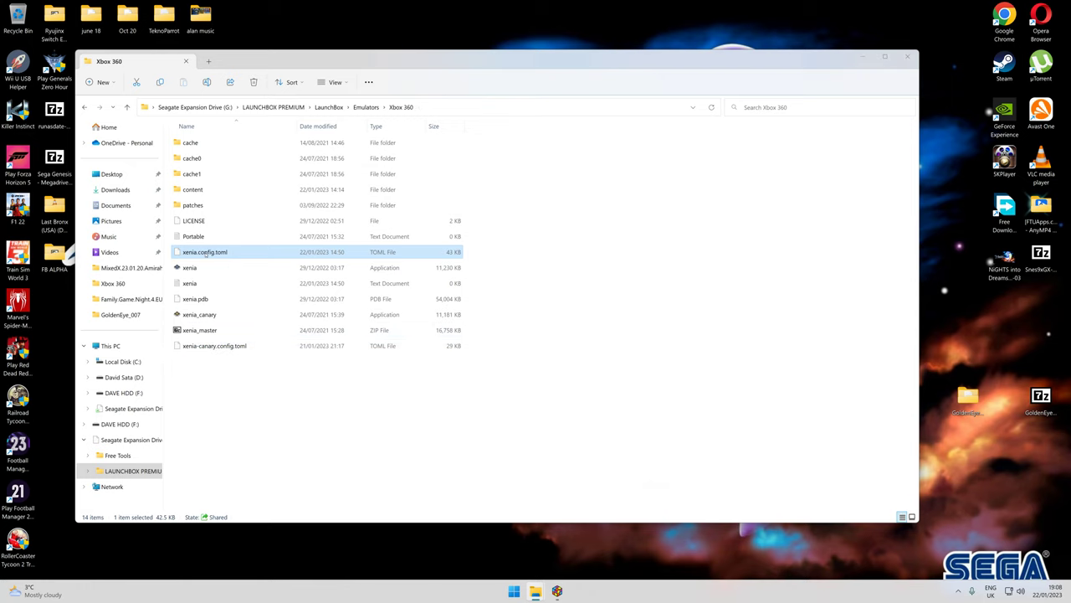
double_click(205, 255)
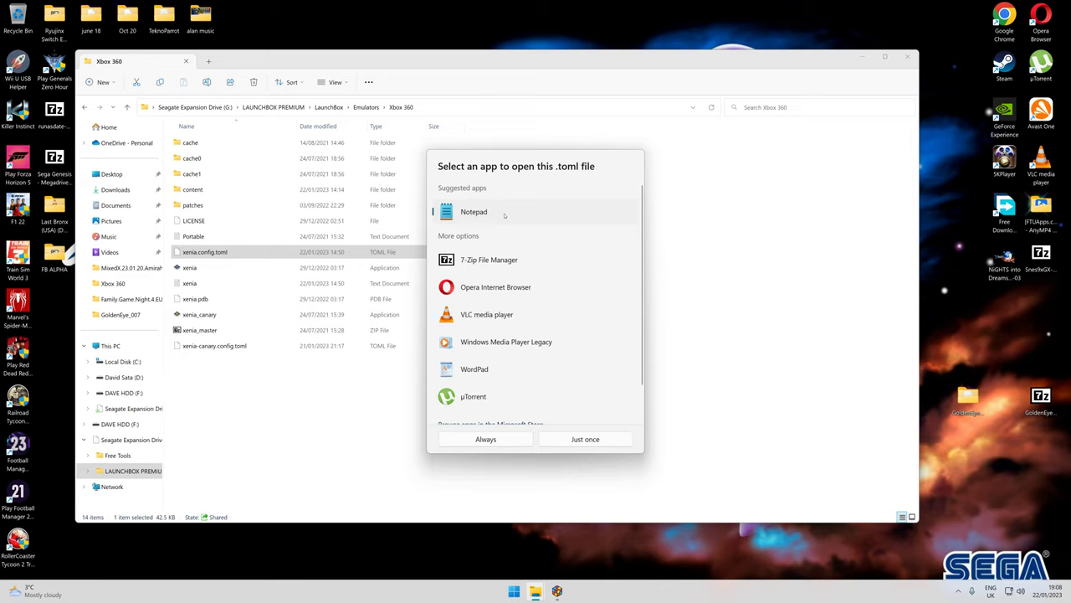
left_click(485, 440)
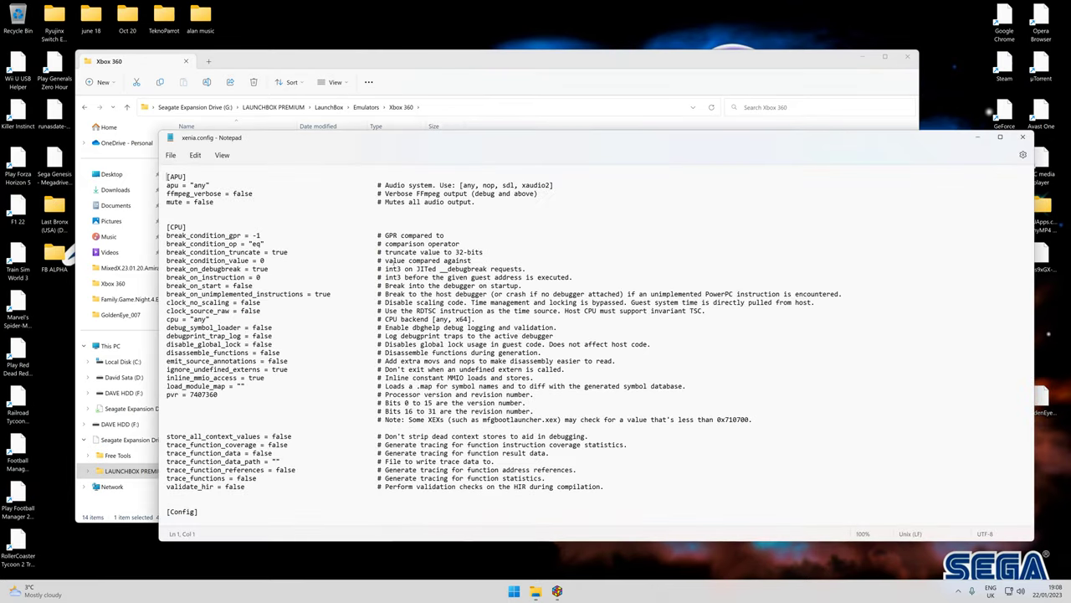
Examine the license_mask setting and its options in the Content section of the xenia config, and close the file.
scroll(318, 310, "down", 5)
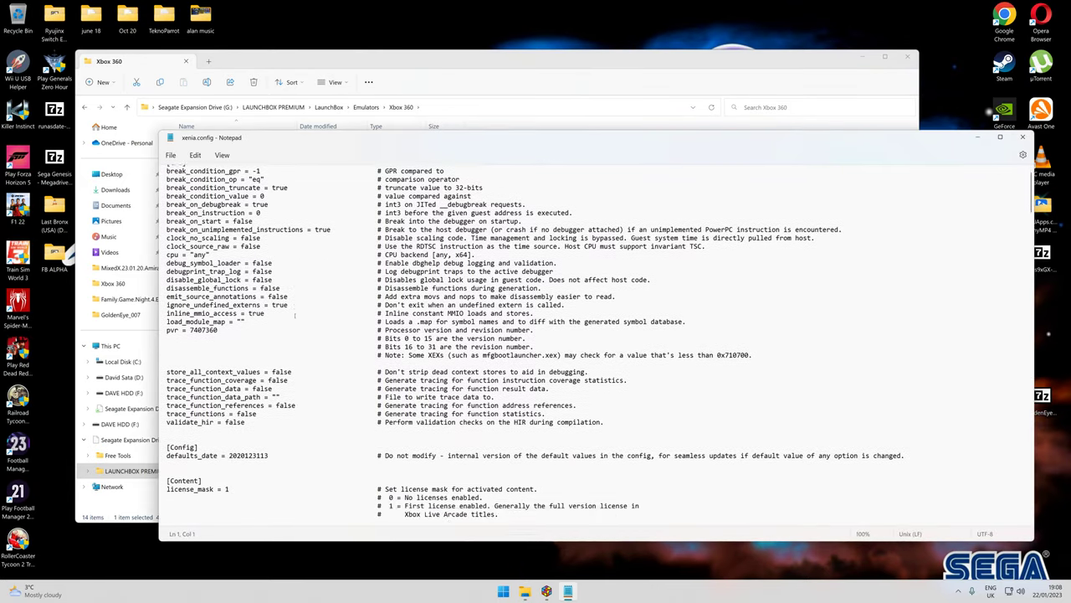
scroll(295, 315, "down", 6)
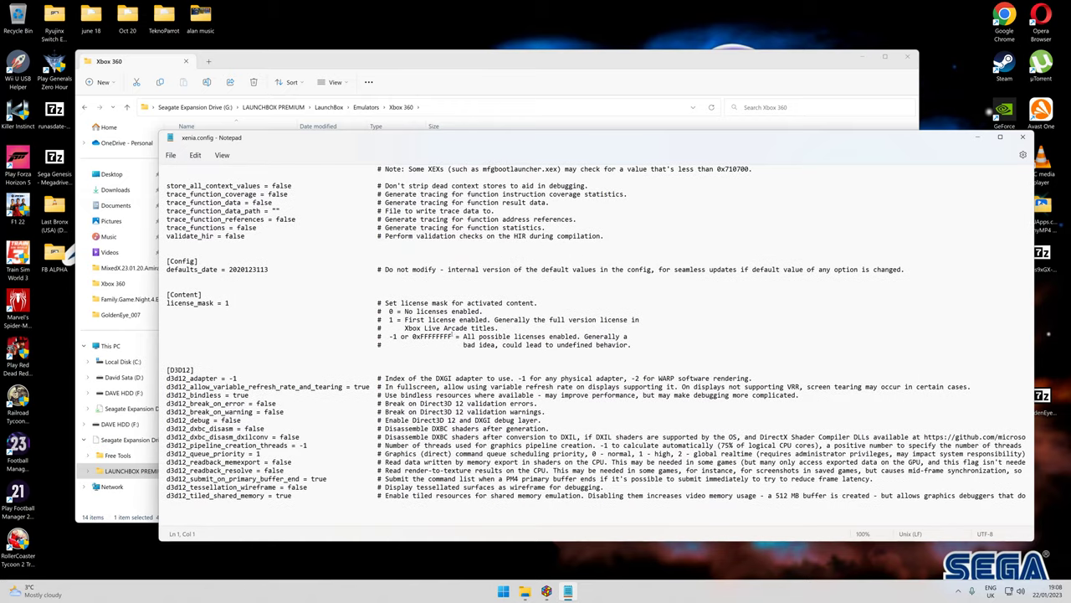
mouse_move(634, 345)
left_mouse_down()
mouse_move(321, 289)
mouse_move(381, 311)
mouse_move(634, 345)
left_mouse_up()
left_click(171, 154)
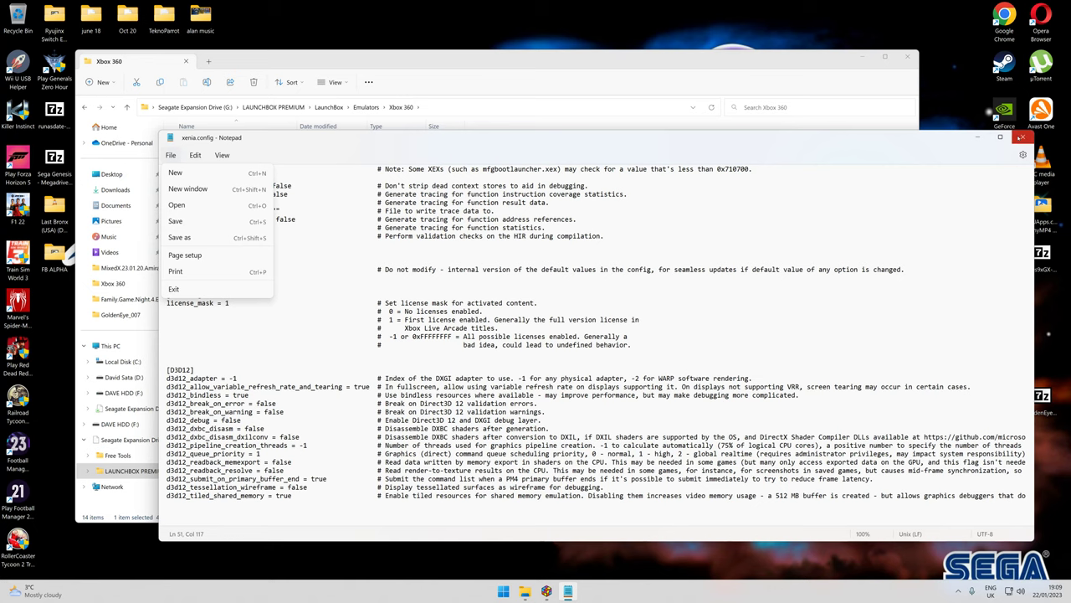
left_click(1023, 136)
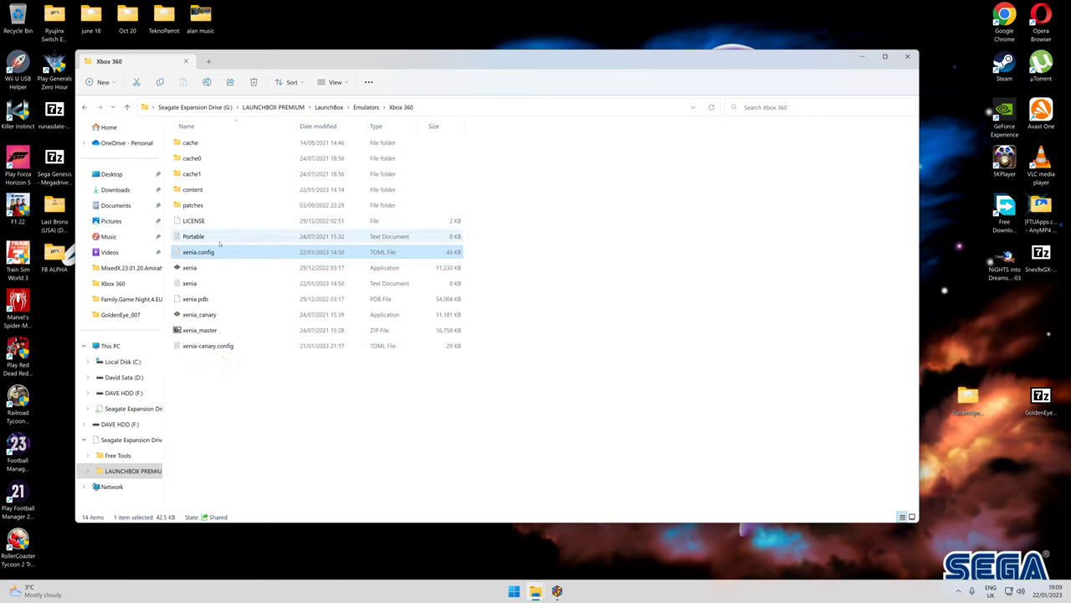
Go back up from the Xbox 360 emulator folder to the main LaunchBox folder.
key("alt+Up")
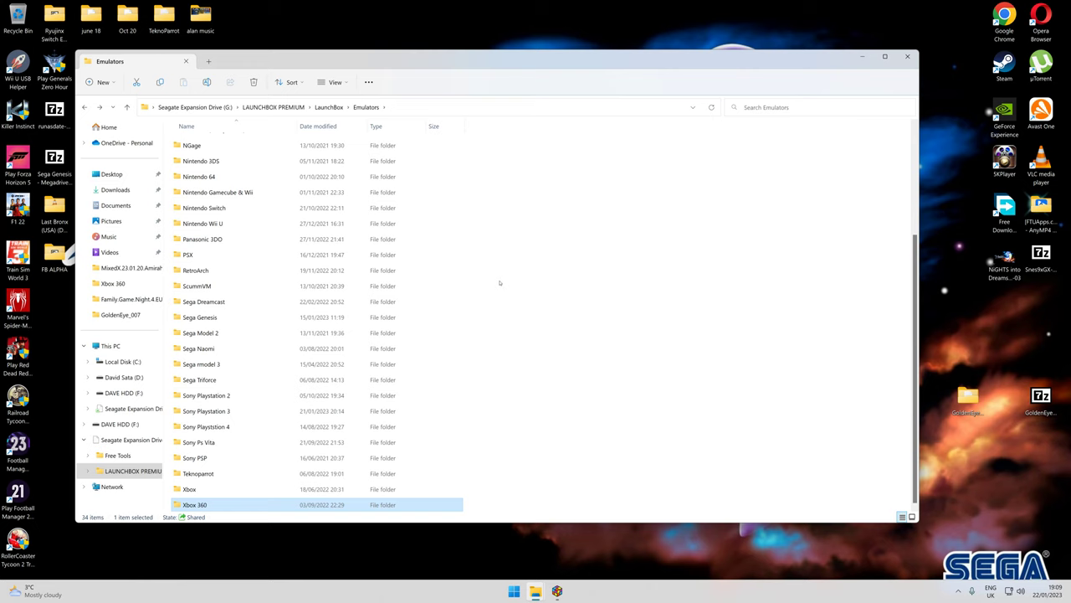
scroll(500, 283, "up", 4)
key("alt+Up")
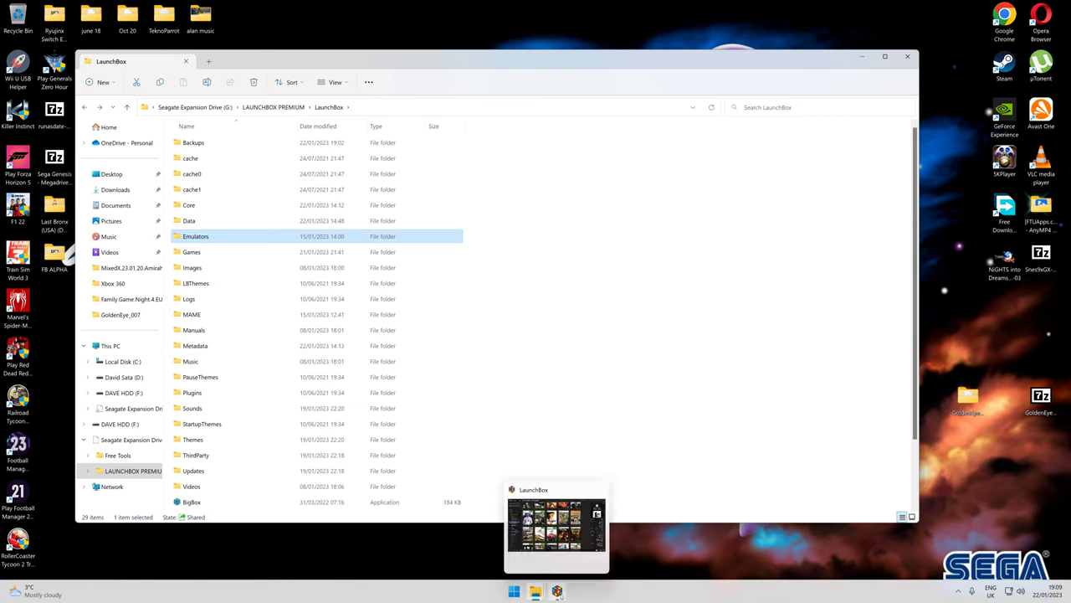
Switch to LaunchBox and start importing ROM files, continuing to the file selection page of the wizard.
left_click(558, 592)
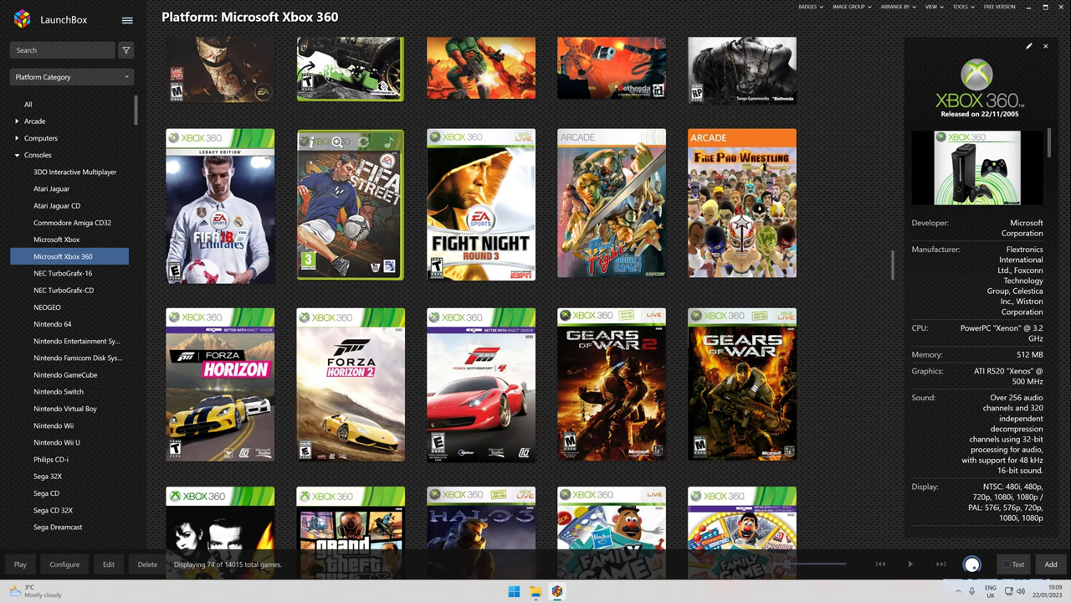
left_click(128, 22)
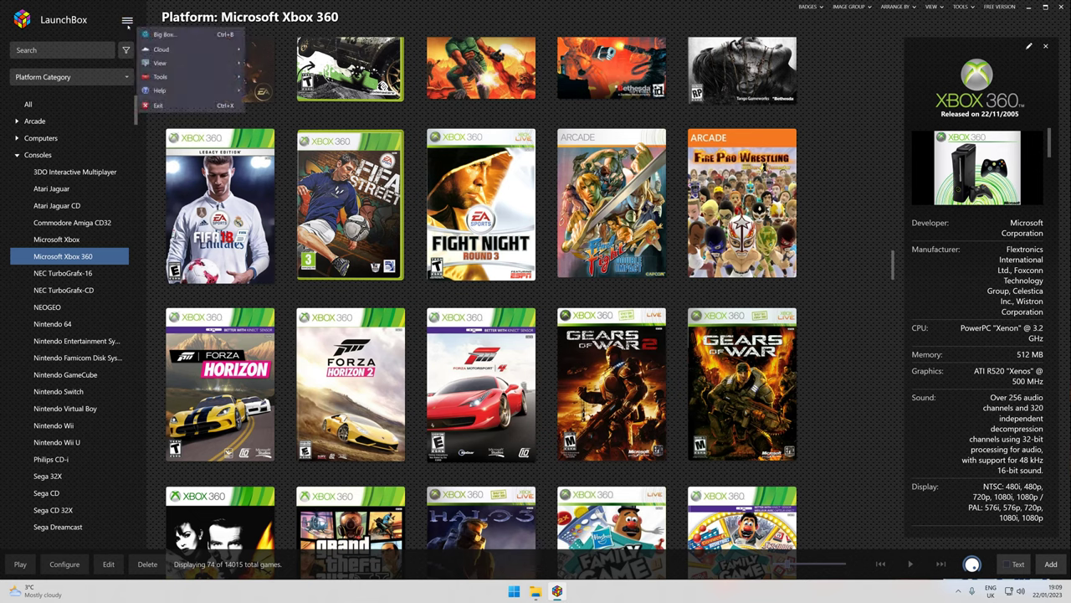
mouse_move(193, 76)
mouse_move(318, 77)
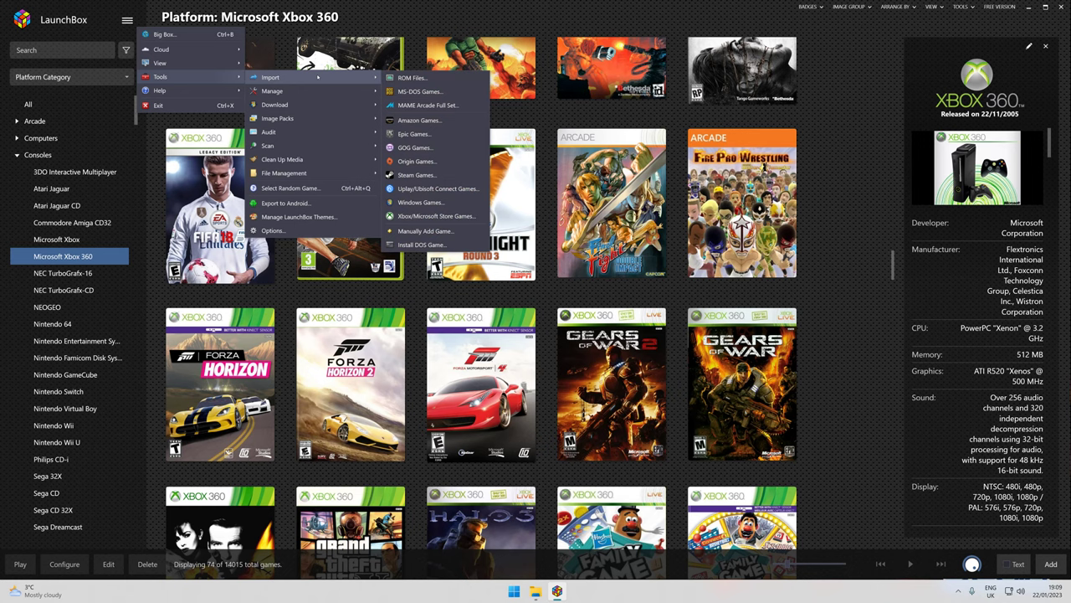
left_click(412, 78)
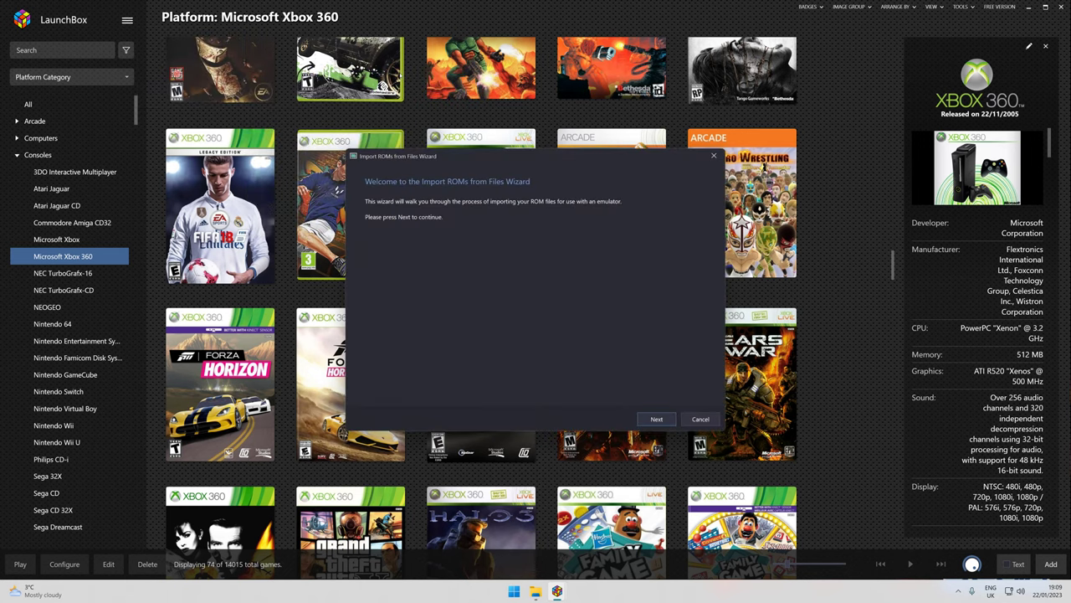
left_click(658, 418)
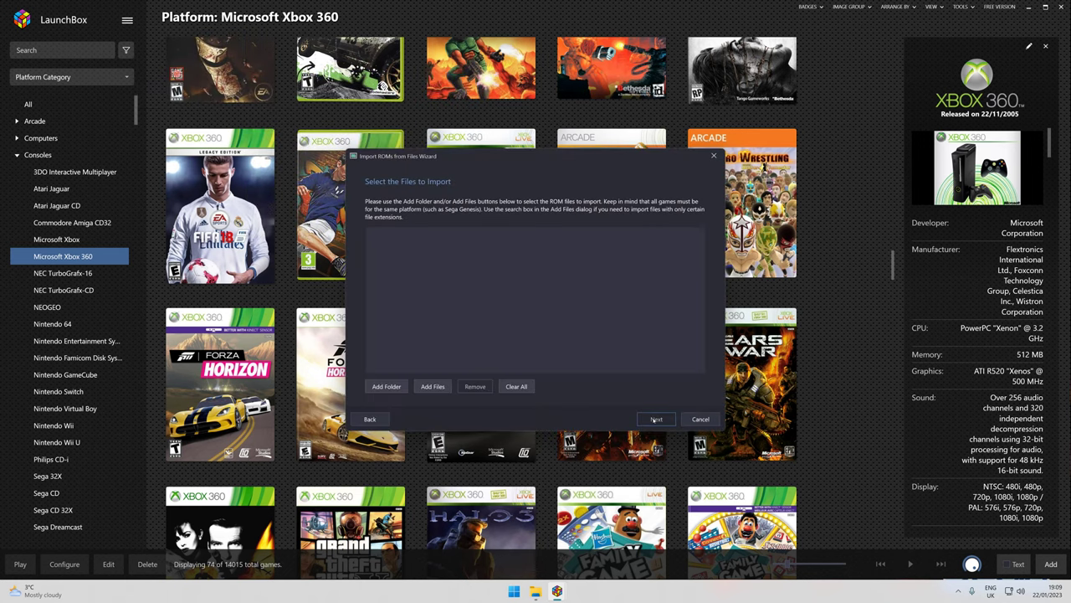
Start adding individual files to the import and go to the Microsoft Xbox live games folder in Games.
left_click(432, 385)
left_click(400, 173)
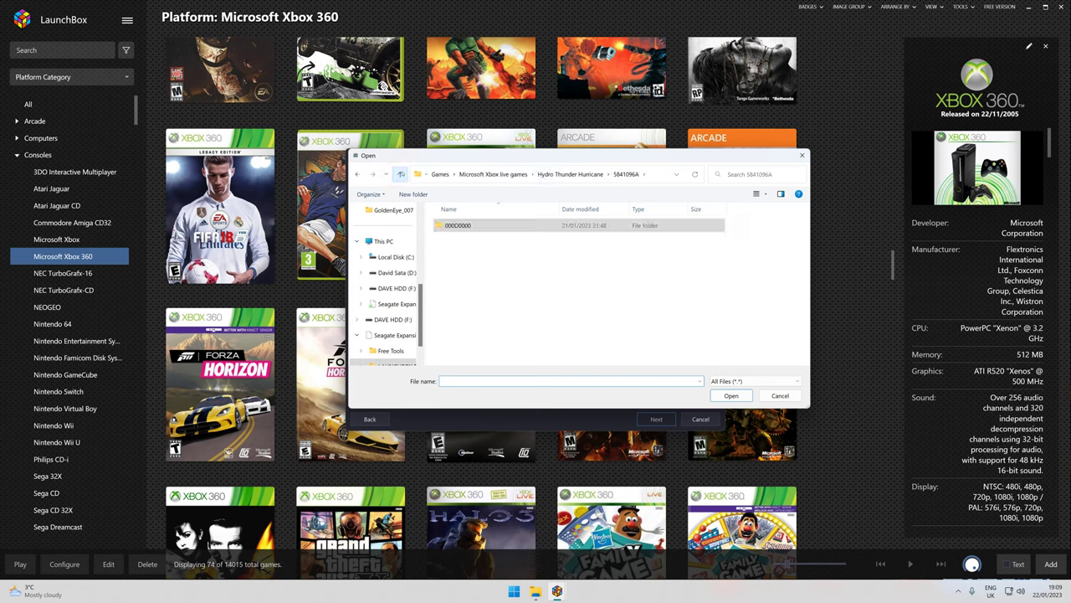
left_click(400, 173)
left_click(400, 174)
scroll(482, 330, "down", 1)
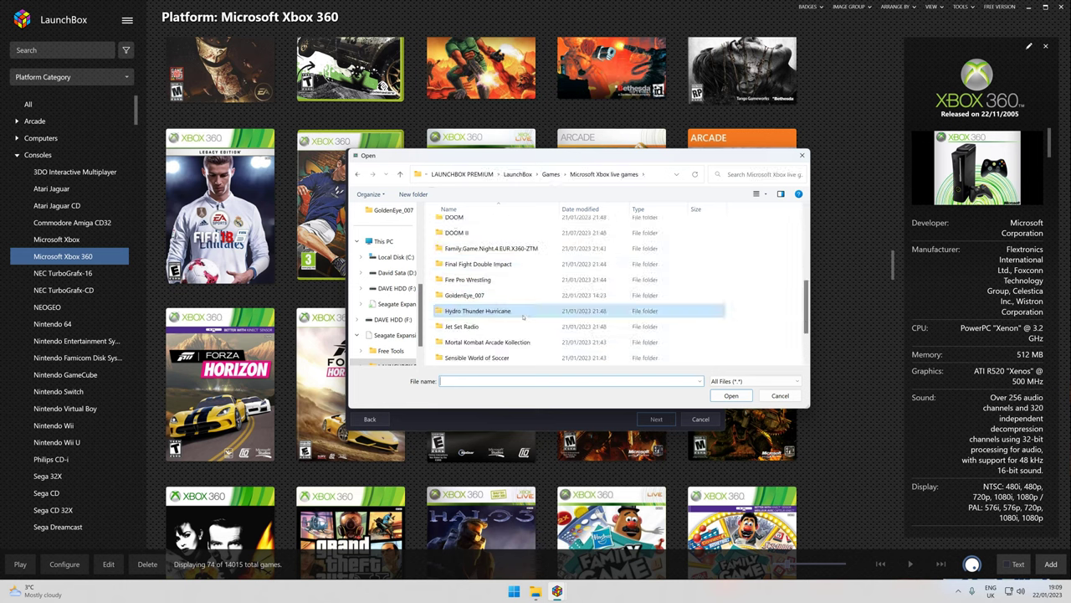
double_click(465, 326)
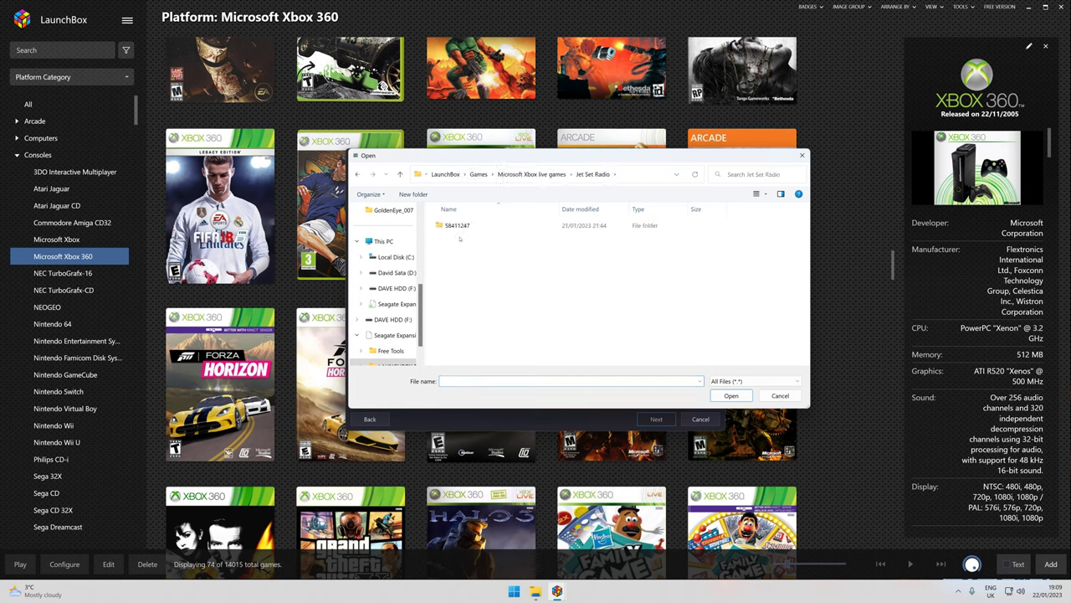
left_click(401, 173)
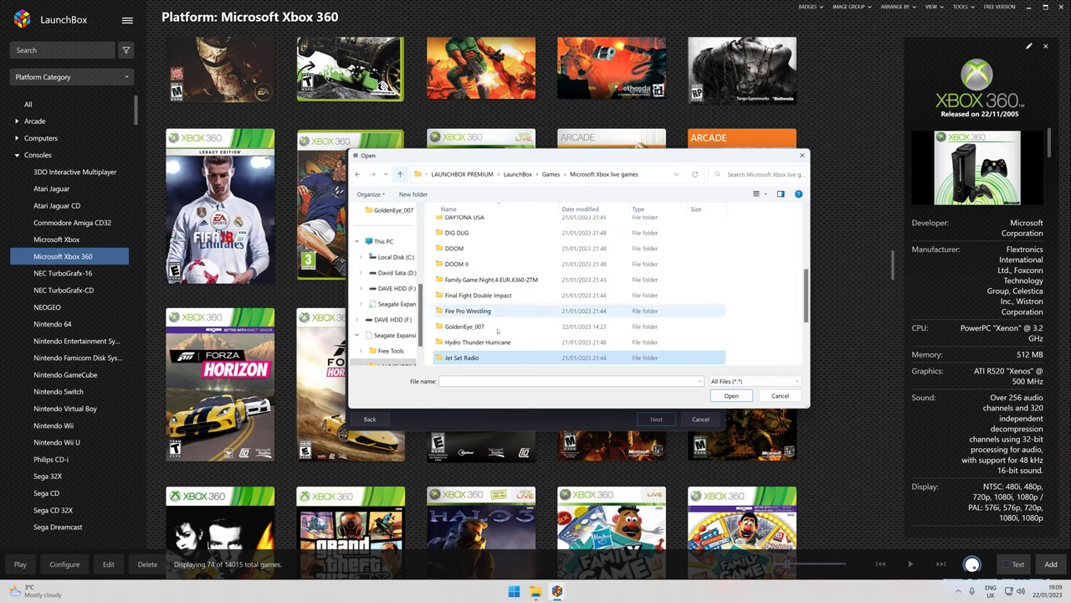
Copy the name of the Jet Set Radio folder without changing it.
scroll(486, 324, "down", 1)
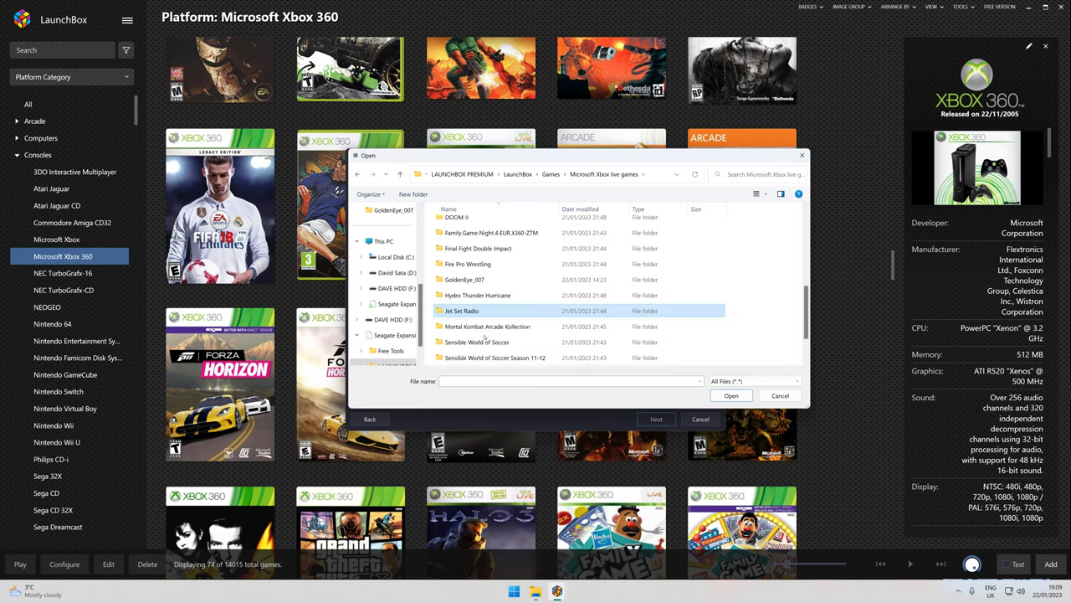
right_click(474, 312)
left_click(502, 291)
key("ctrl+c")
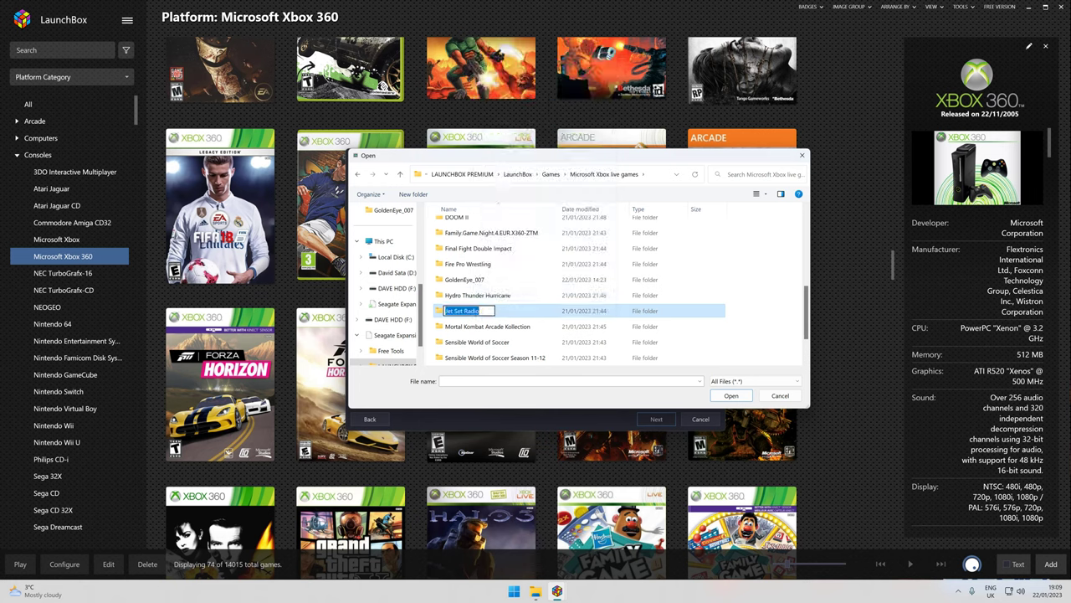
right_click(468, 313)
left_click(502, 341)
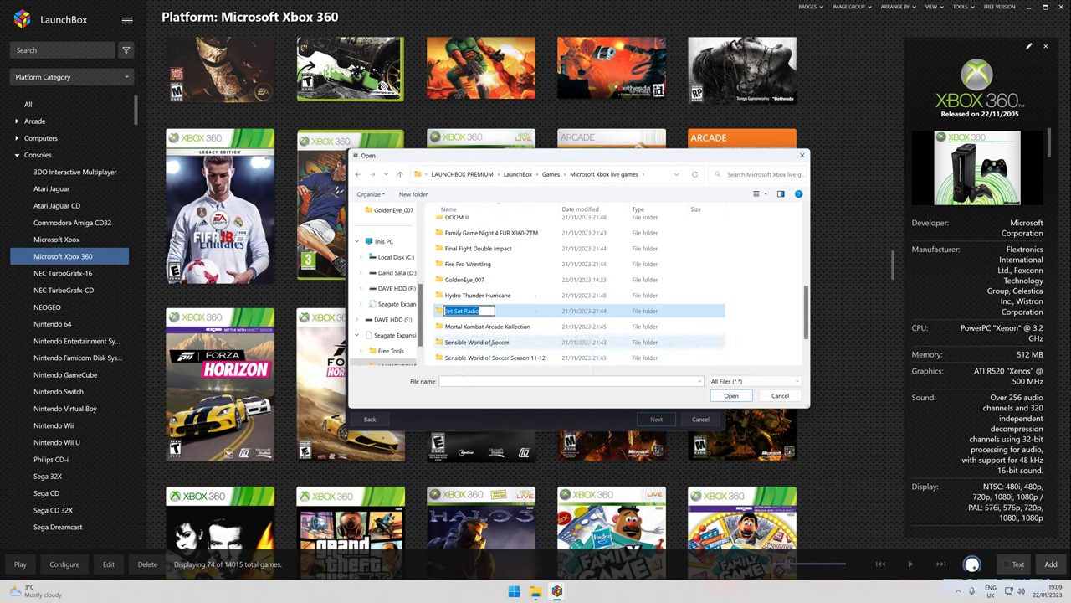
Add the game file from the 58411247\000D0000 subfolder of Jet Set Radio to the import list.
left_click(467, 314)
double_click(467, 315)
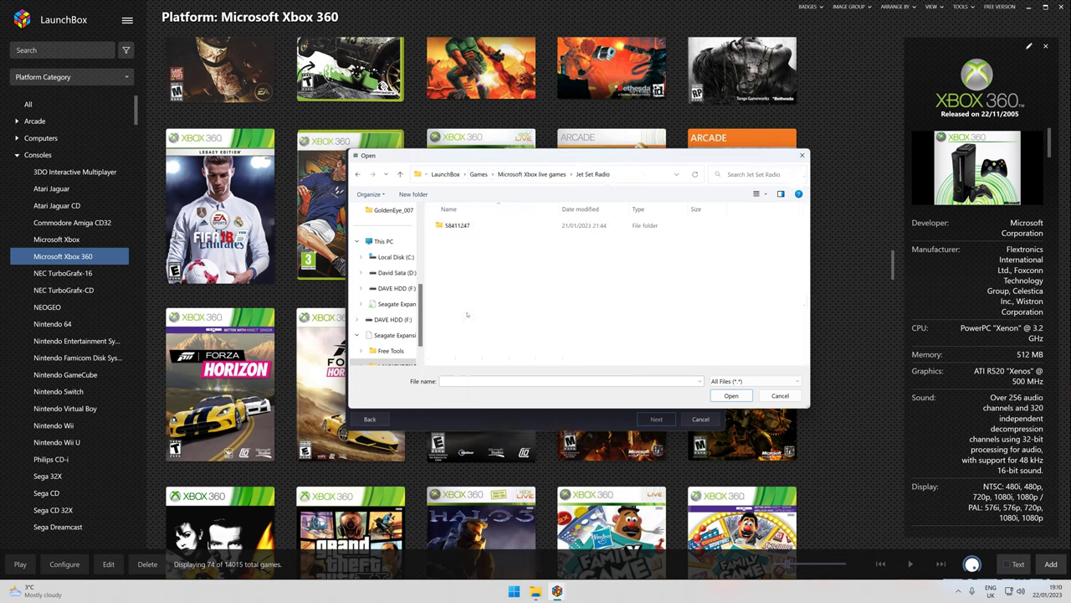
double_click(457, 225)
double_click(460, 225)
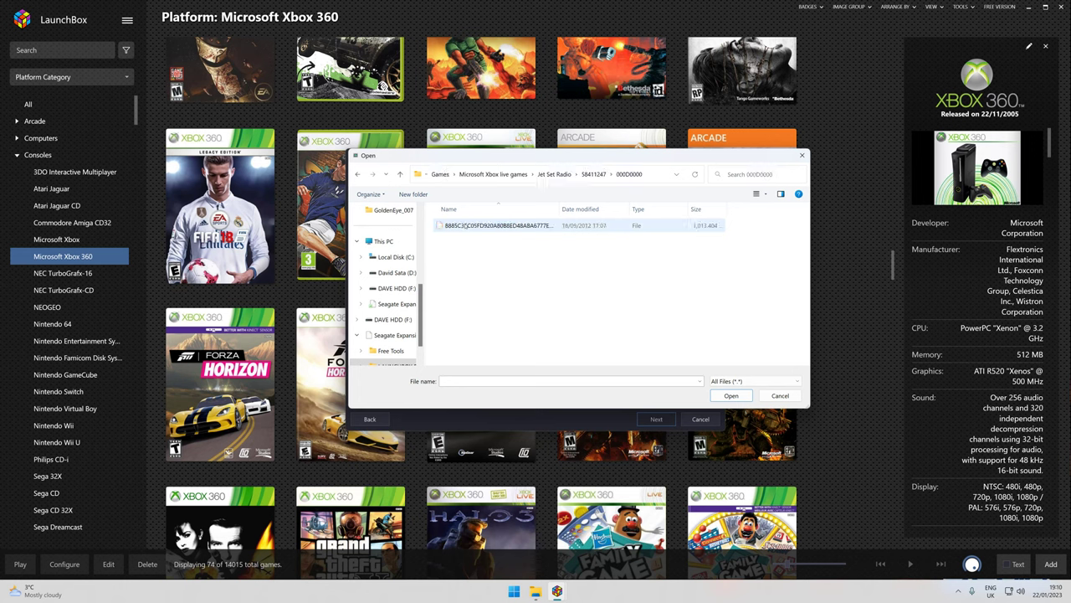
left_click(460, 226)
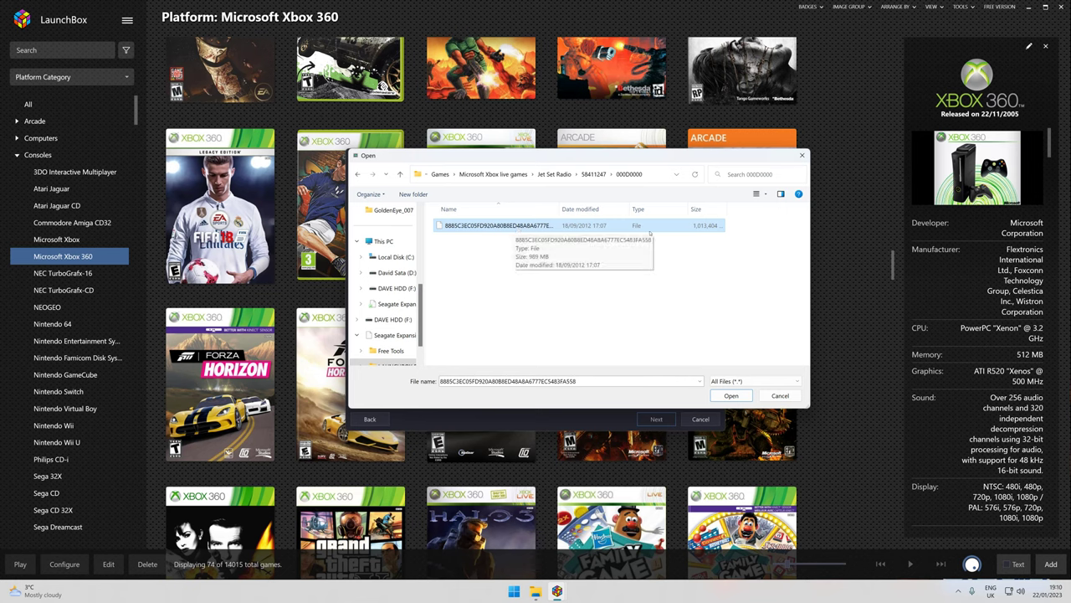
left_click(731, 395)
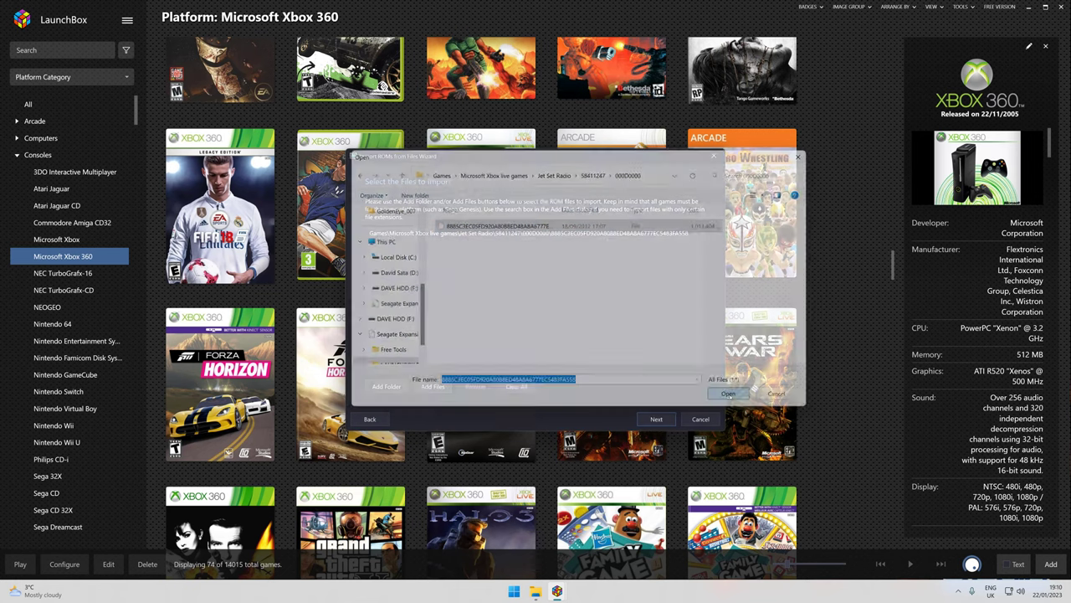
Set the import platform to Microsoft Xbox 360 and choose Microsoft Xbox live games as the emulator.
left_click(655, 420)
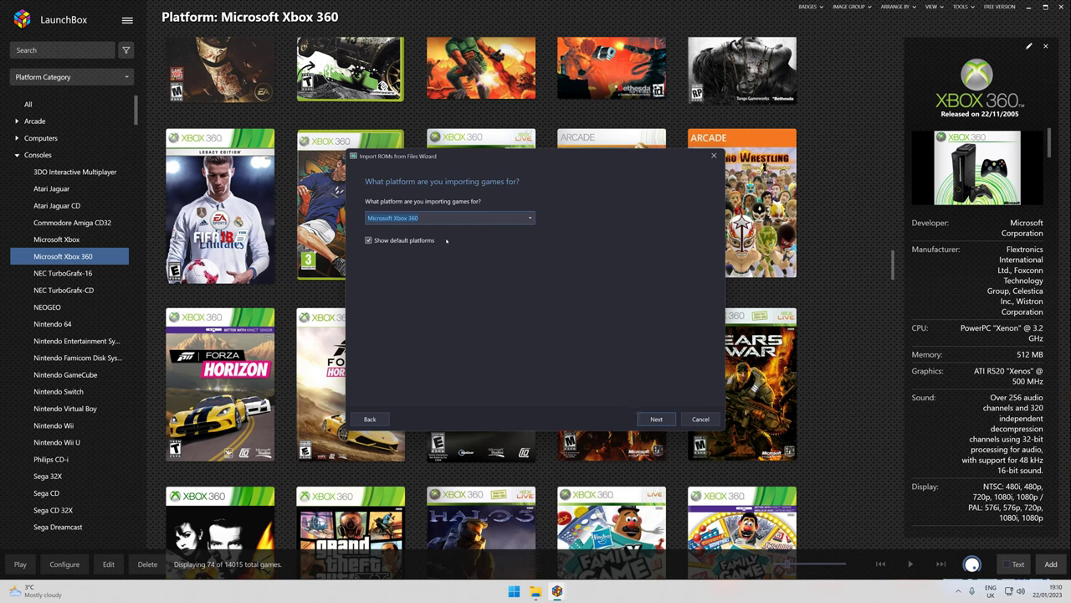
left_click(656, 418)
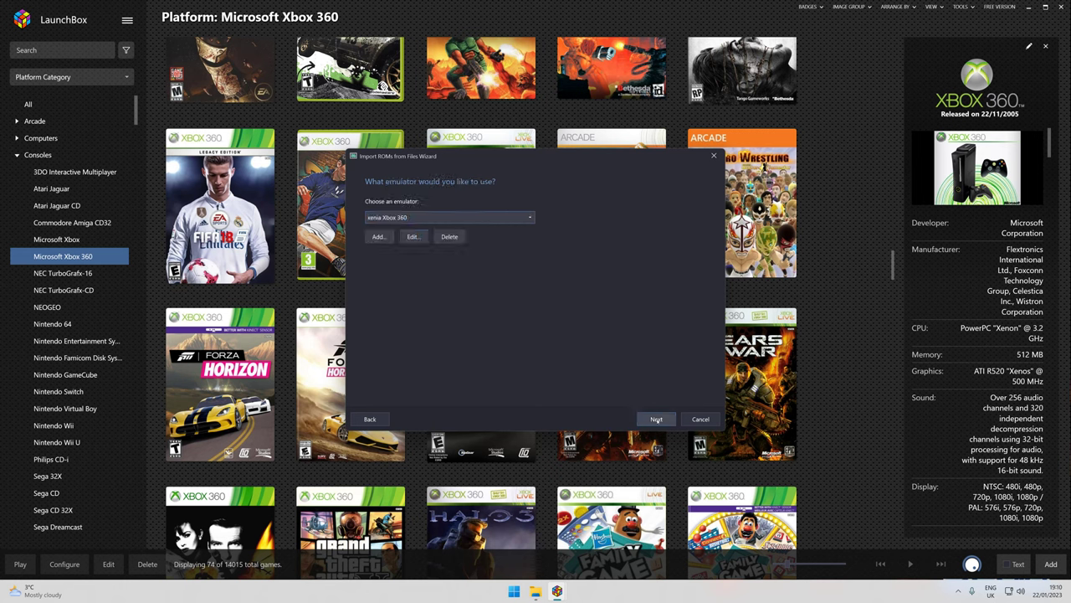
left_click(530, 218)
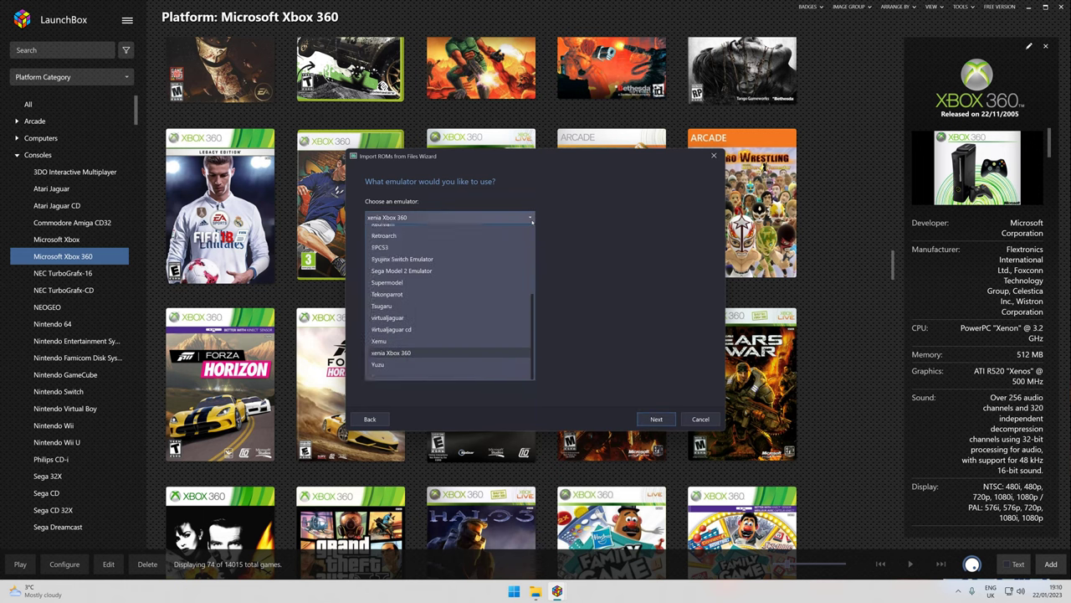
scroll(500, 285, "down", 5)
scroll(499, 289, "up", 2)
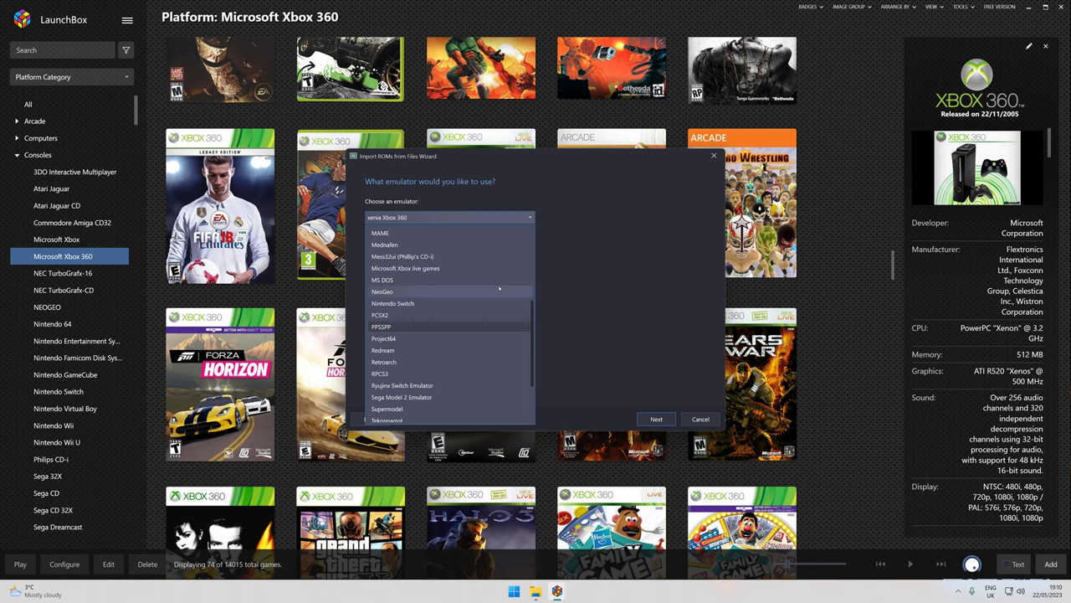
left_click(446, 268)
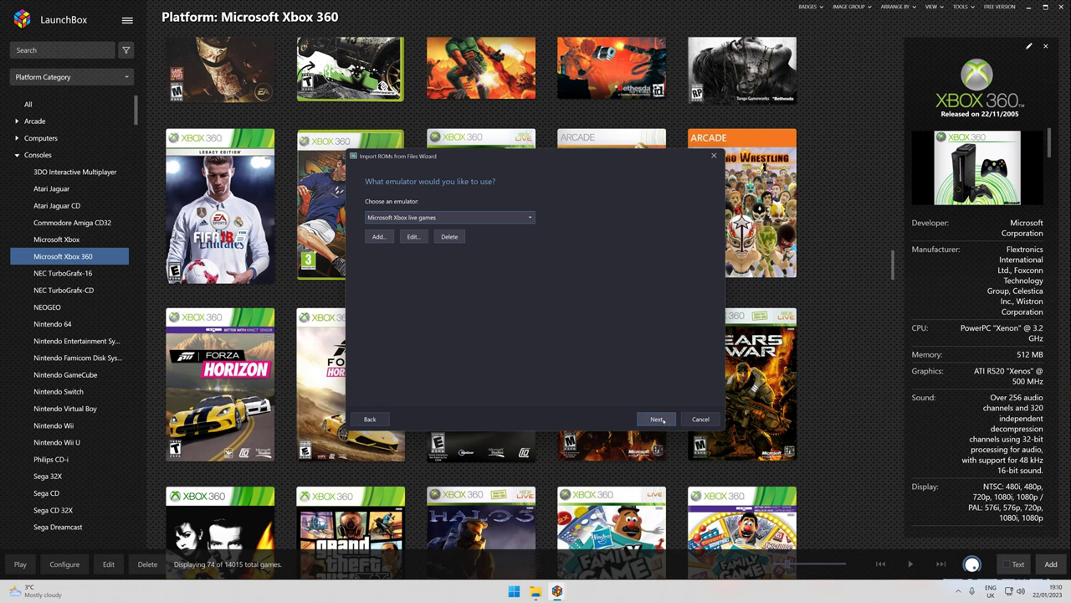
left_click(657, 419)
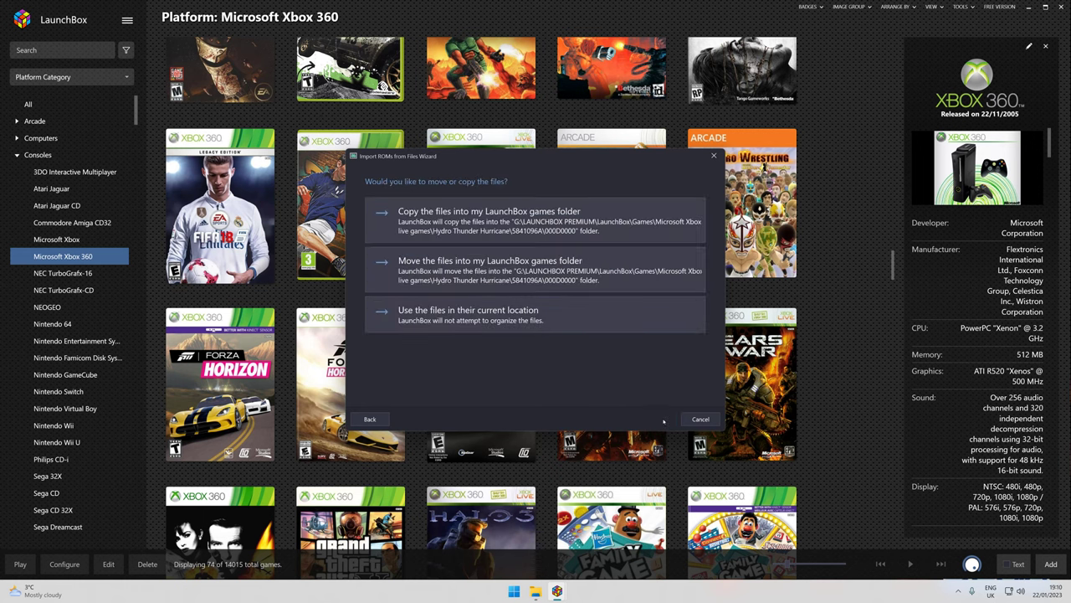
Use the files in their current location and accept the default image and EmuMovies media download options.
left_click(488, 319)
left_click(654, 420)
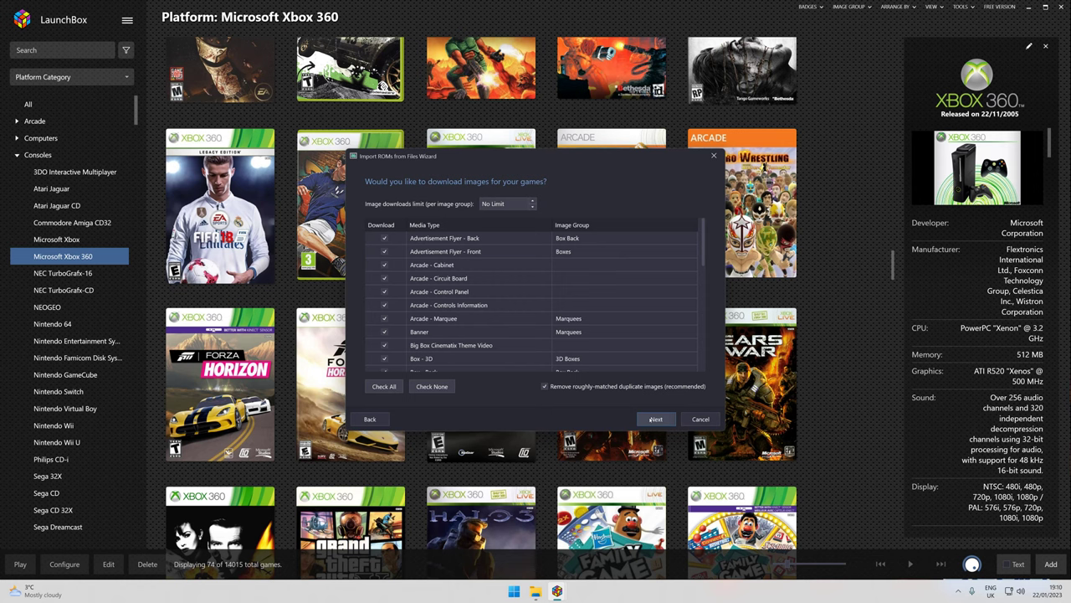
left_click(654, 420)
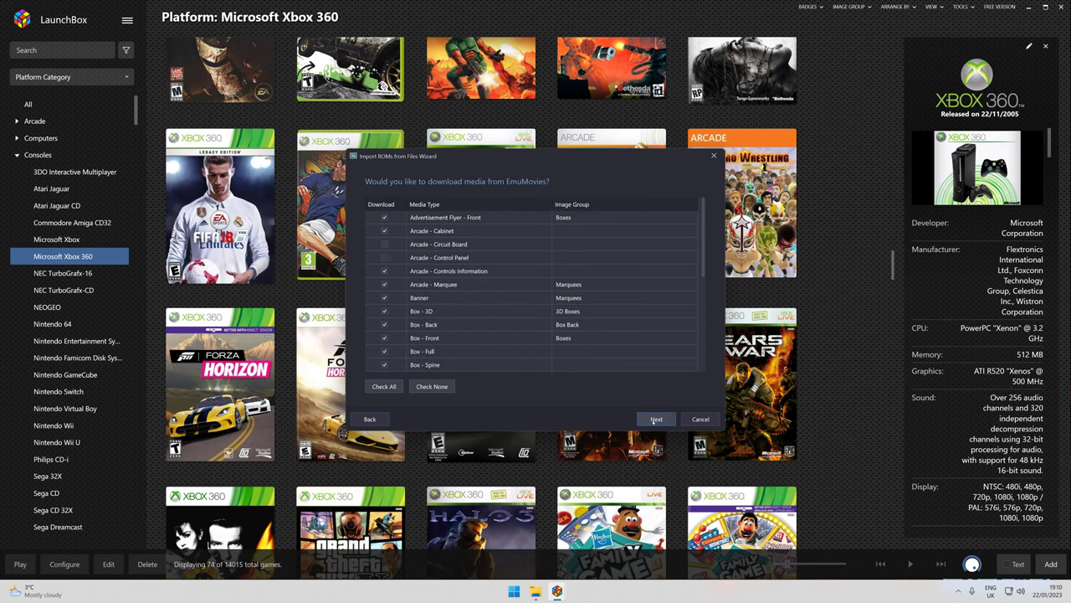
left_click(653, 419)
left_click(653, 420)
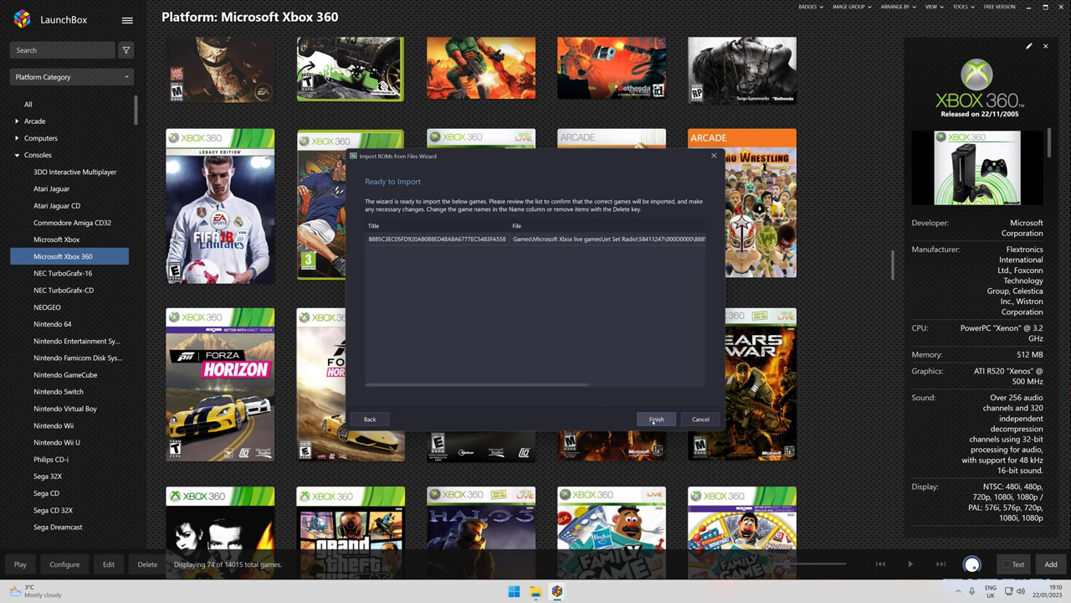
Replace the game's title with the copied name Jet Set Radio and finish the import.
left_click(396, 241)
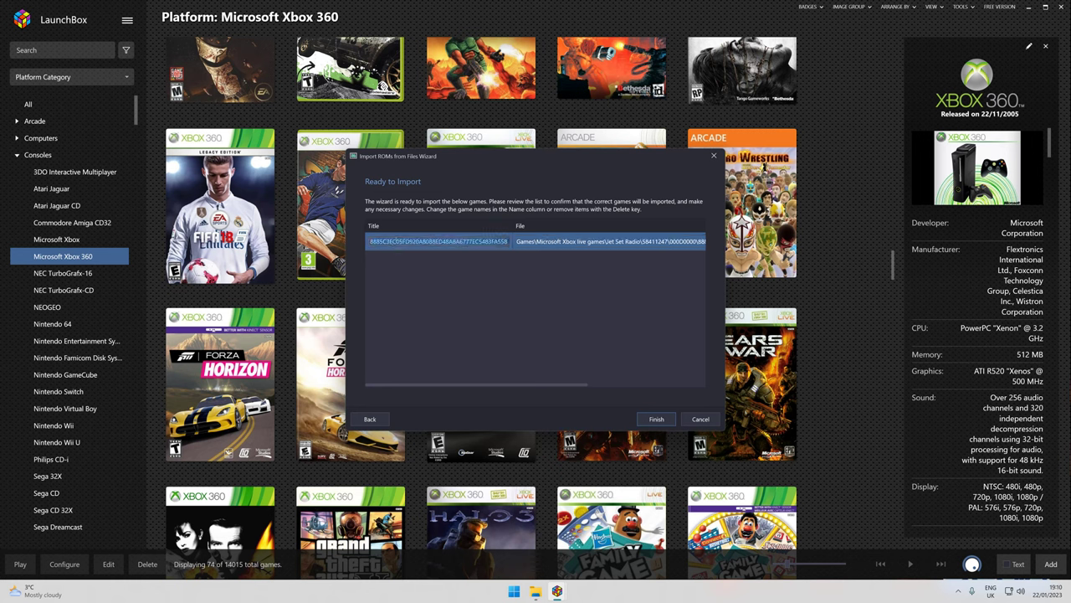
right_click(400, 243)
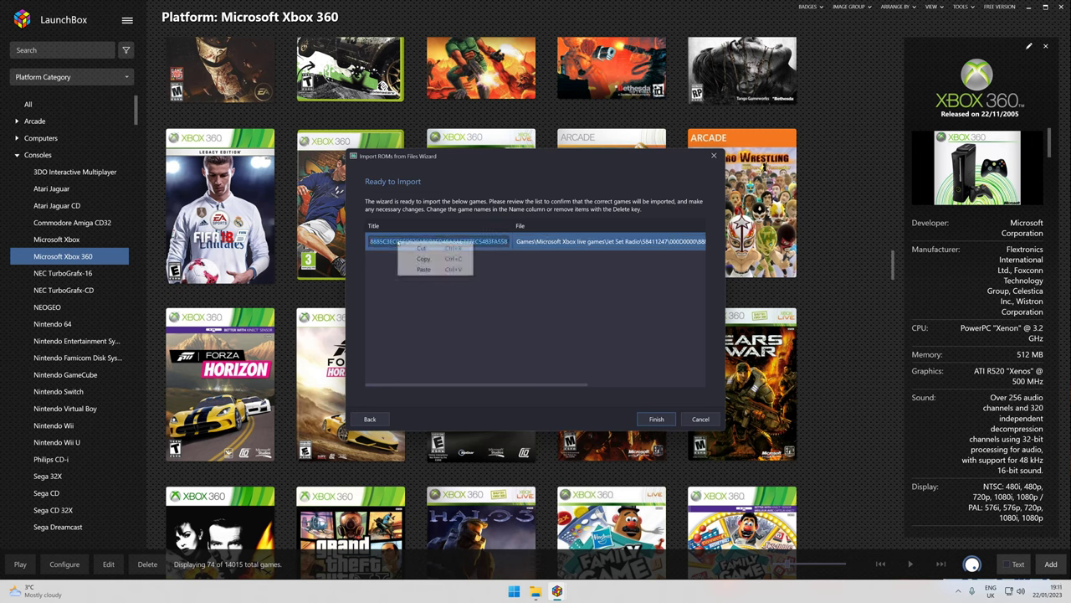
left_click(424, 268)
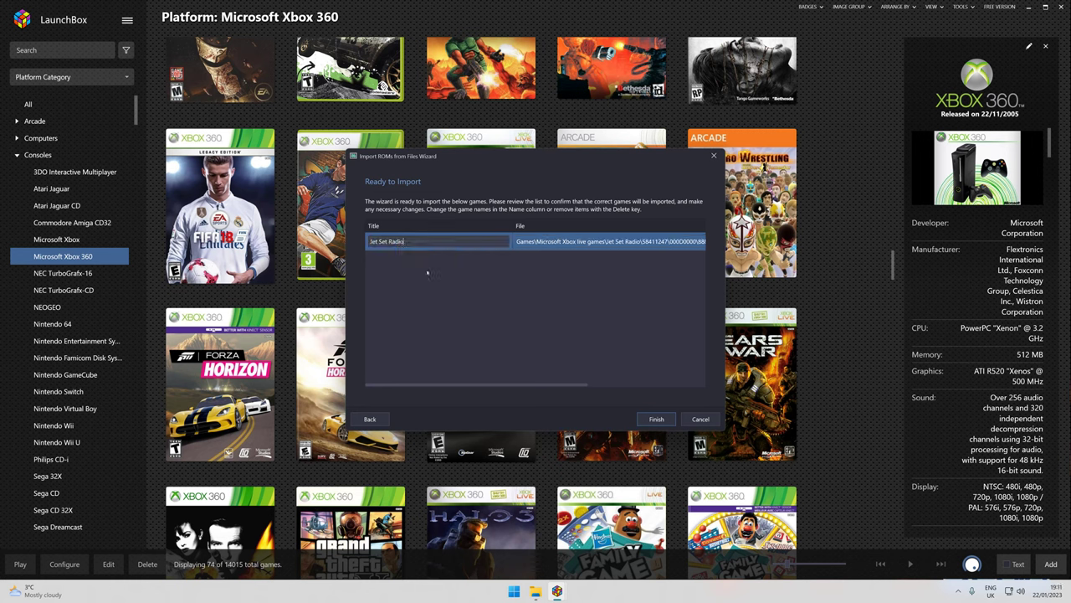
left_click(656, 418)
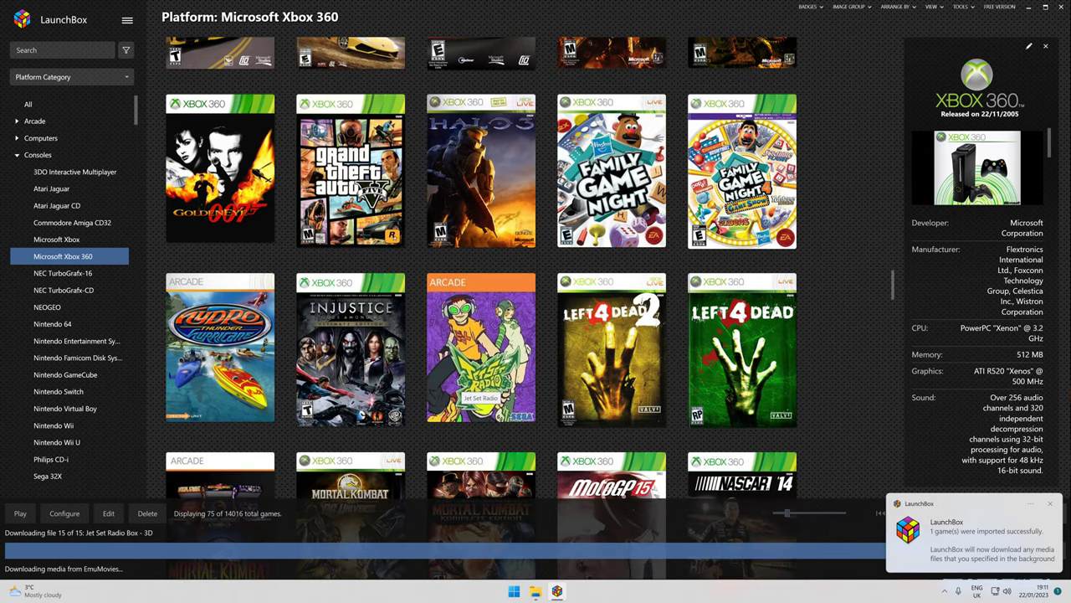
Look over the Microsoft Xbox 360 library, checking Jet Set Radio and the cover art of the other arcade titles.
scroll(481, 394, "down", 3)
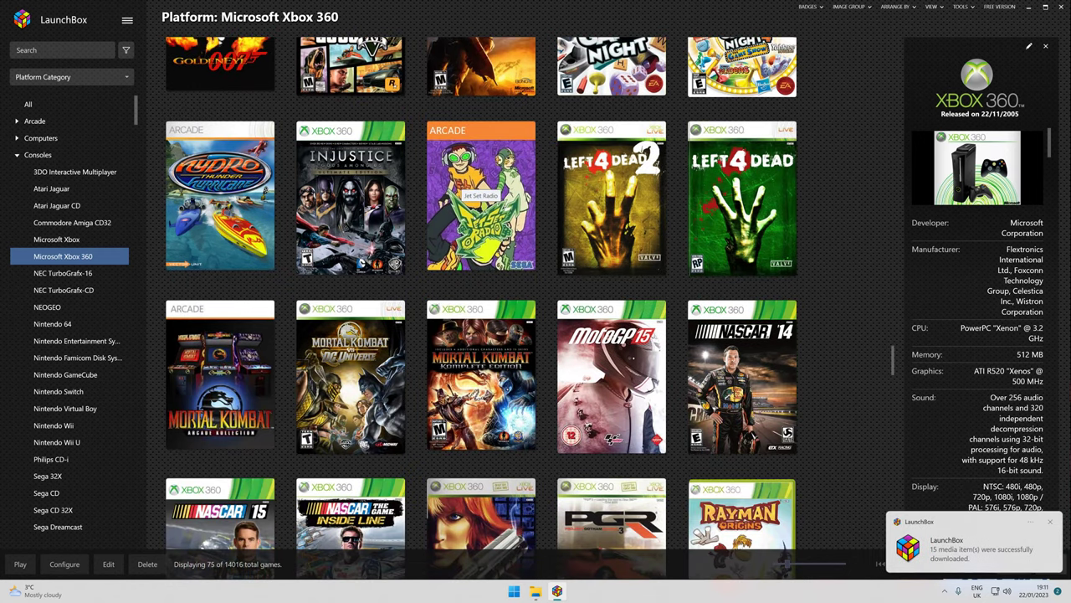
scroll(481, 197, "up", 2)
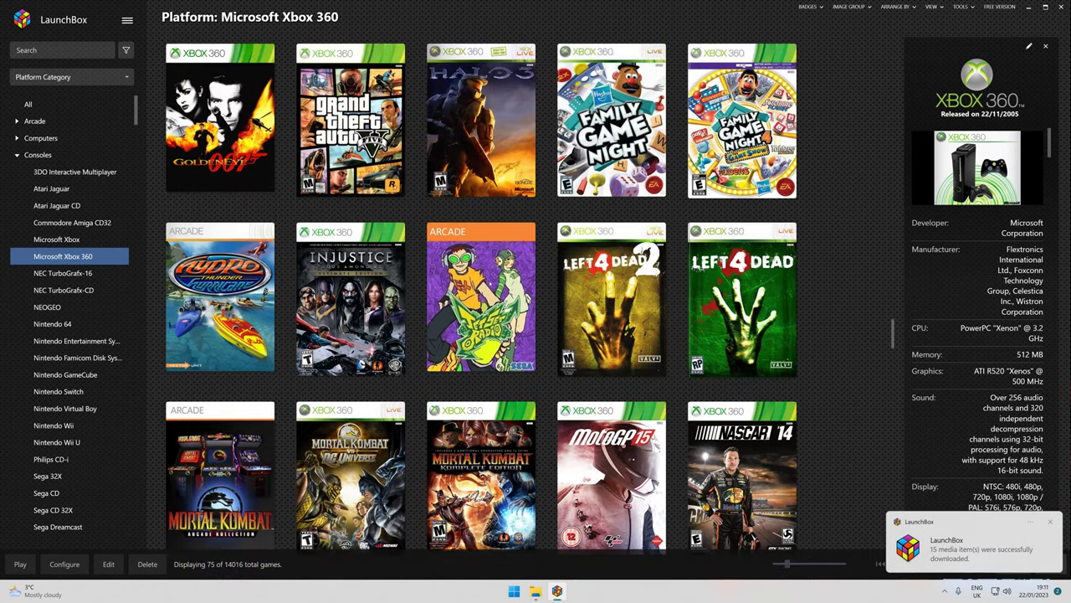
scroll(481, 293, "up", 5)
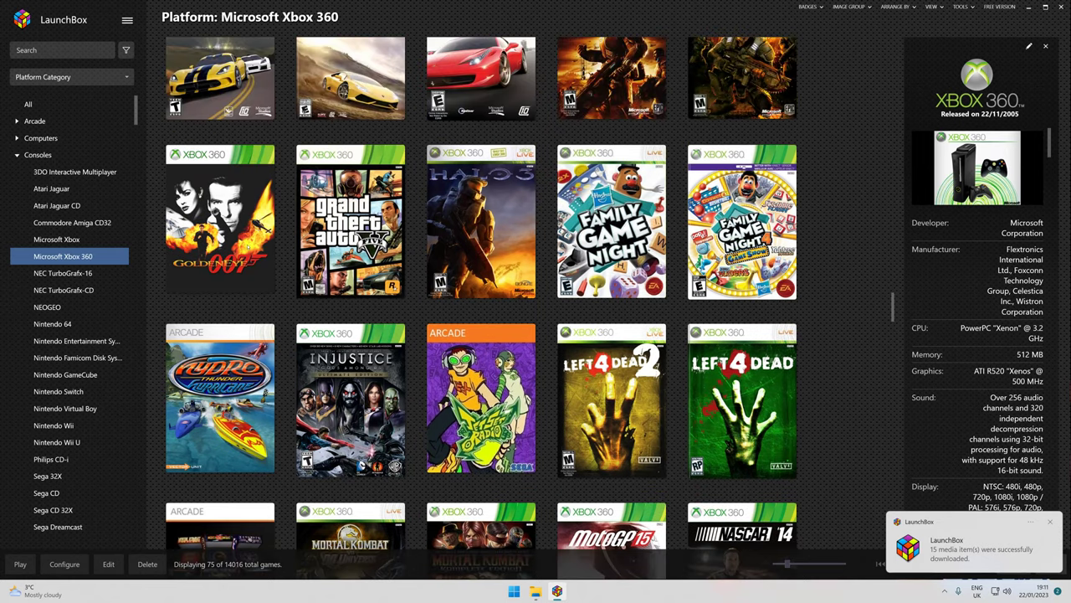
scroll(477, 331, "up", 10)
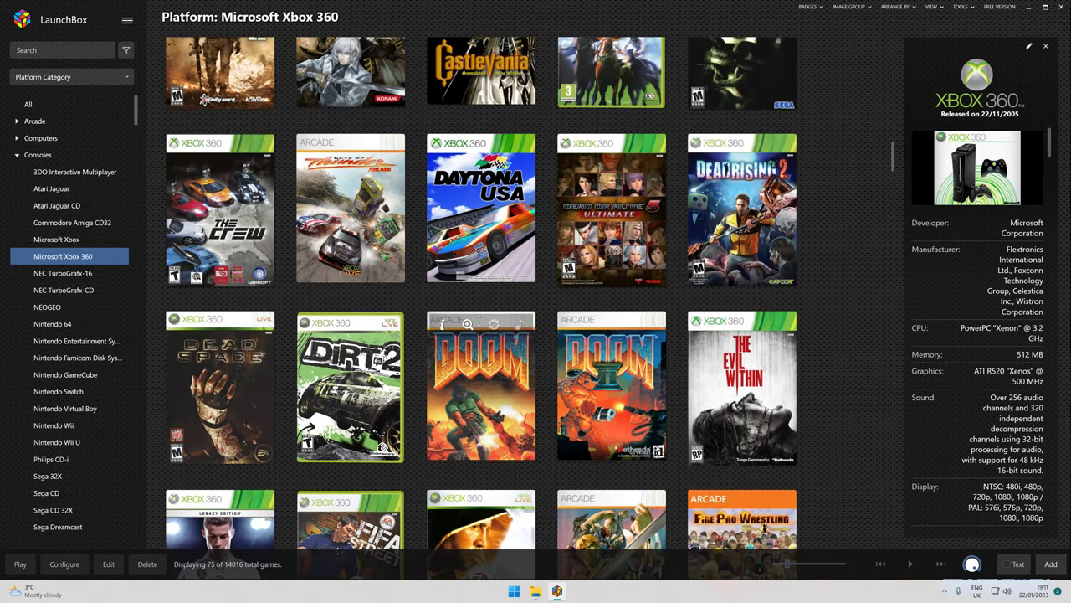
scroll(481, 385, "up", 2)
scroll(481, 335, "up", 3)
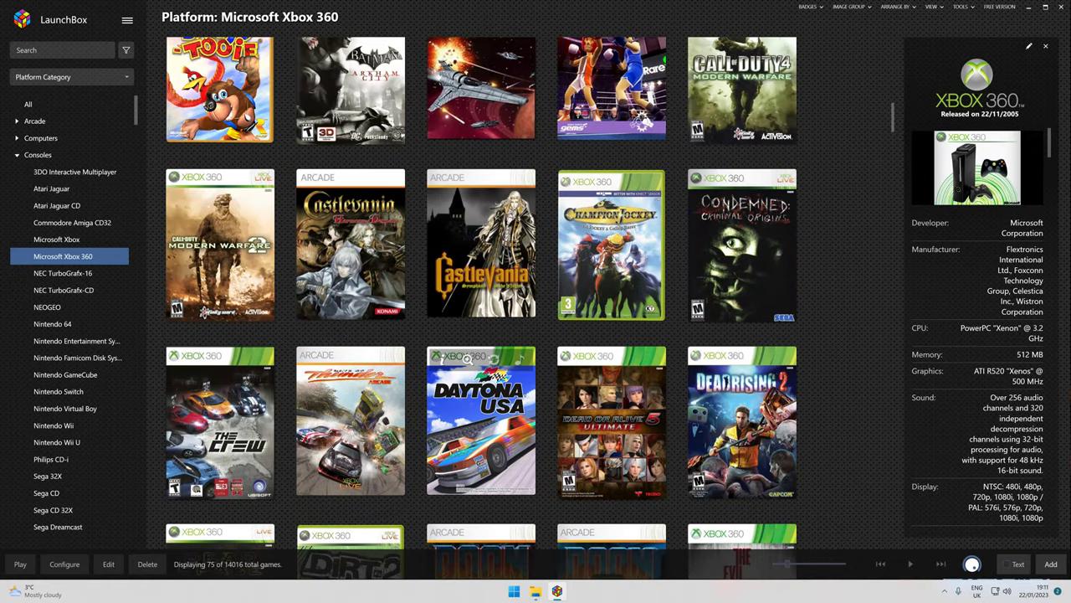
scroll(481, 335, "down", 2)
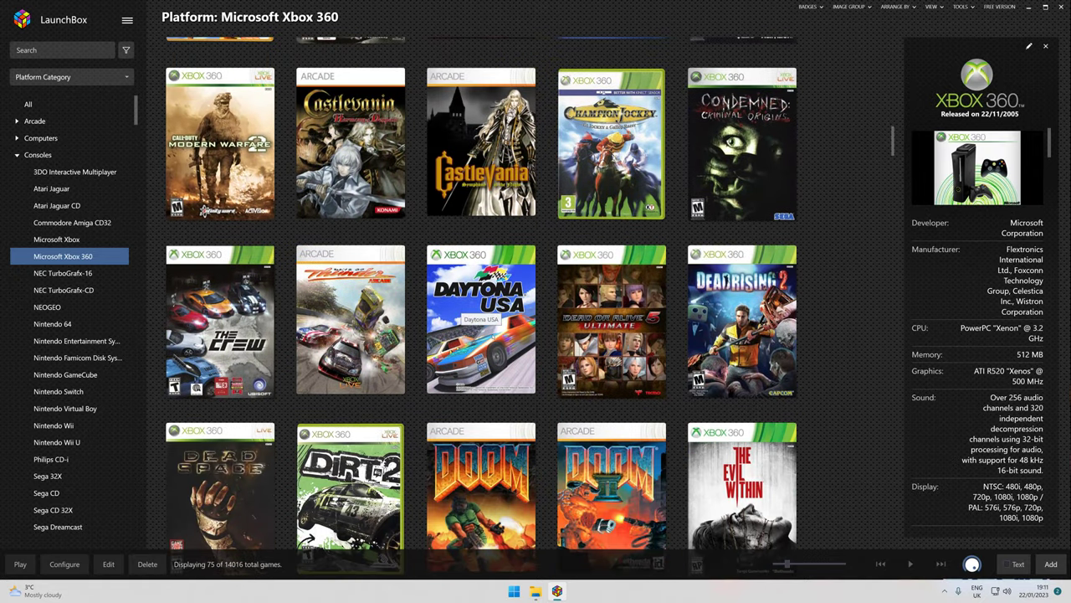
Test Daytona USA from the Microsoft Xbox 360 library by launching it and starting a race, and close the Xenia emulator window.
double_click(492, 337)
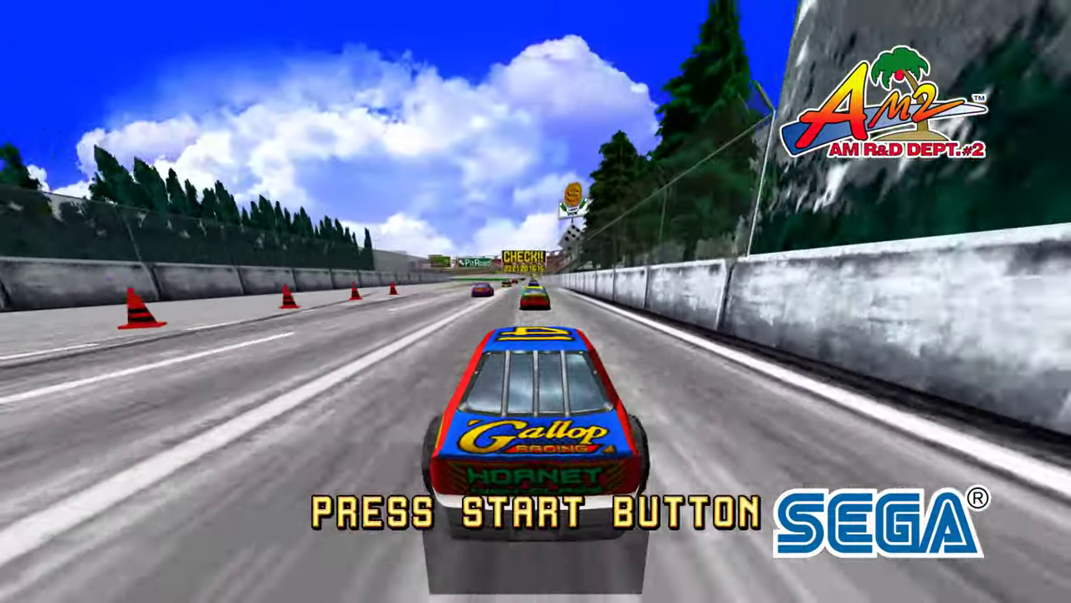
key("Return")
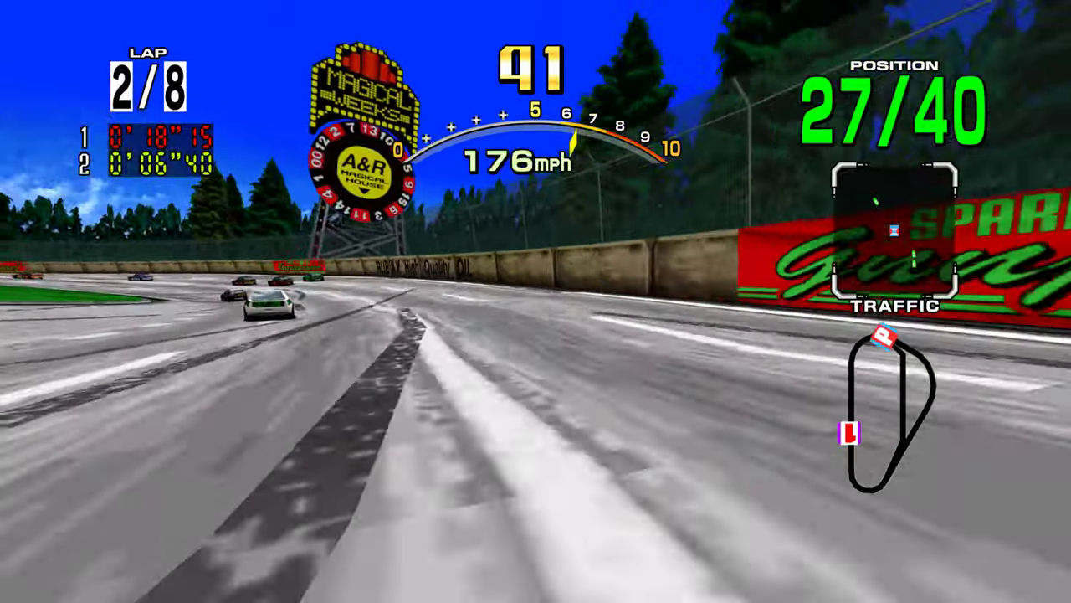
key("F11")
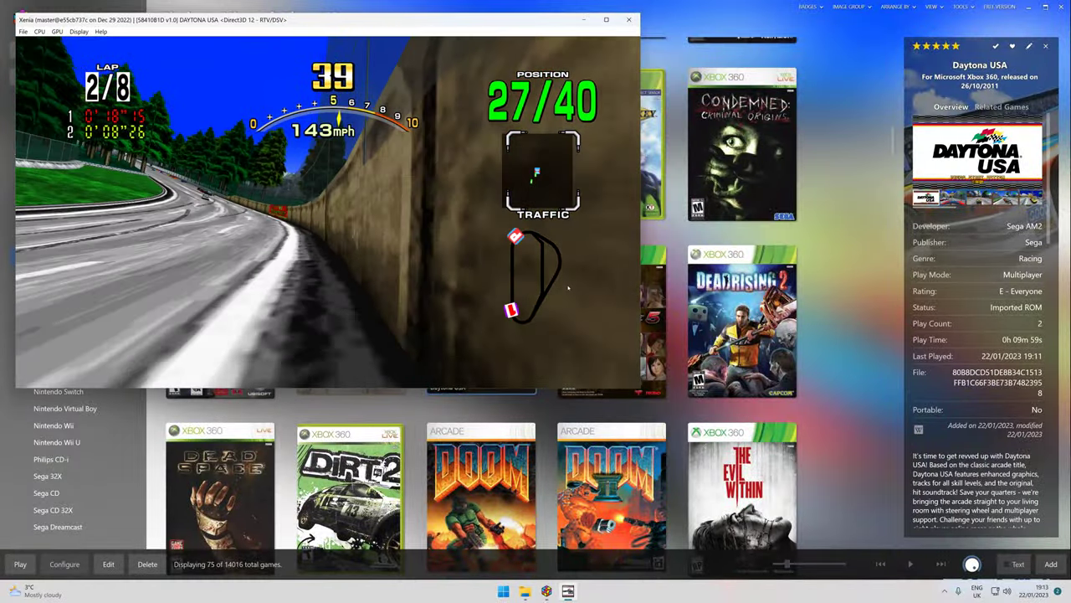
left_click(634, 21)
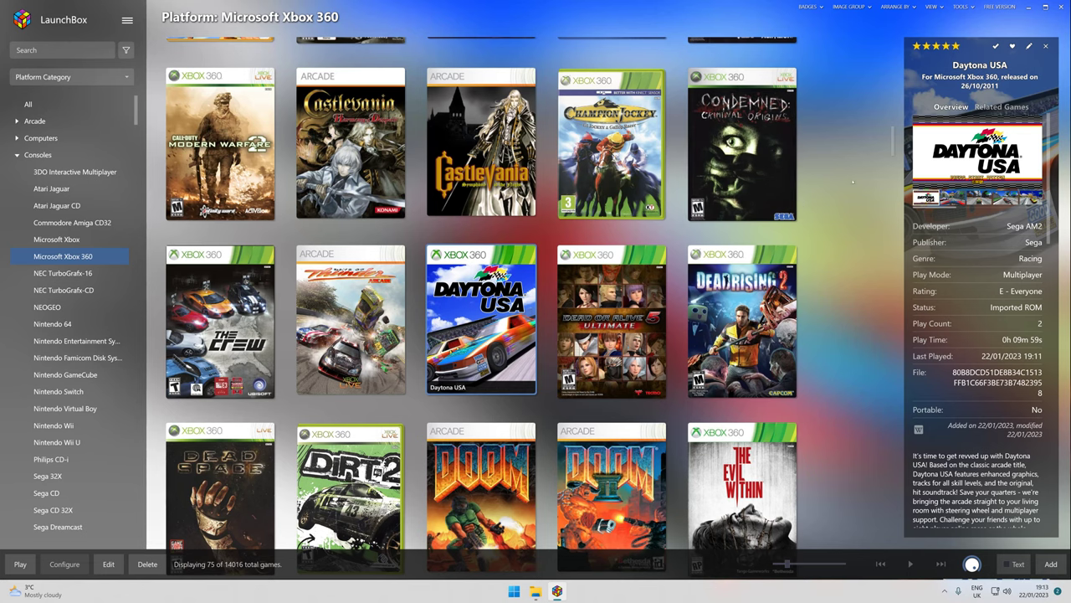
Browse the Microsoft Xbox 360 games and their cover art between the Assassin's Creed and Gears of War titles.
scroll(858, 155, "up", 5)
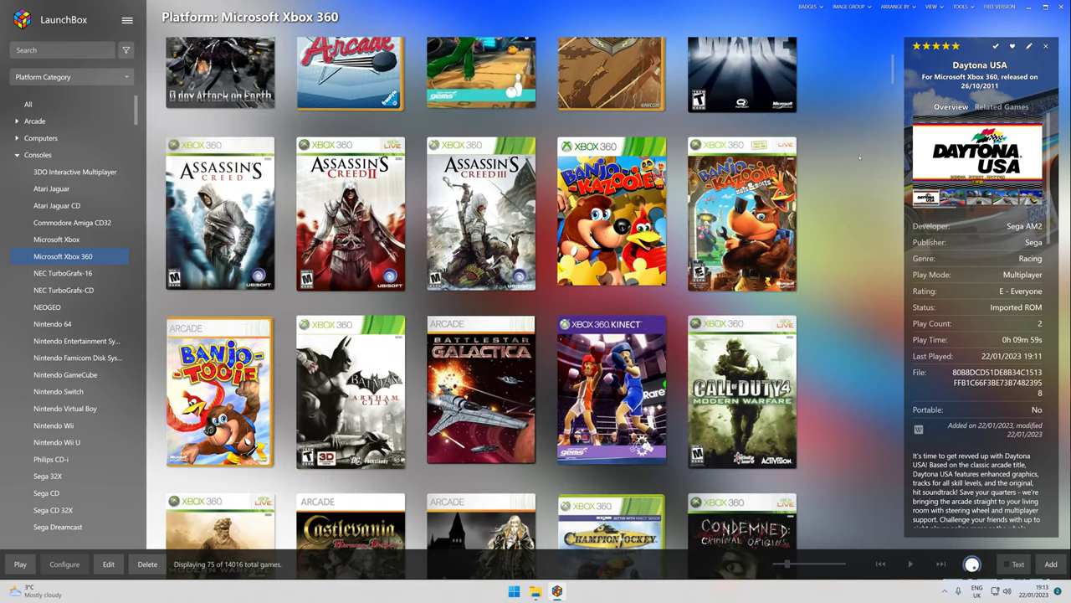
scroll(857, 155, "up", 1)
scroll(858, 154, "down", 3)
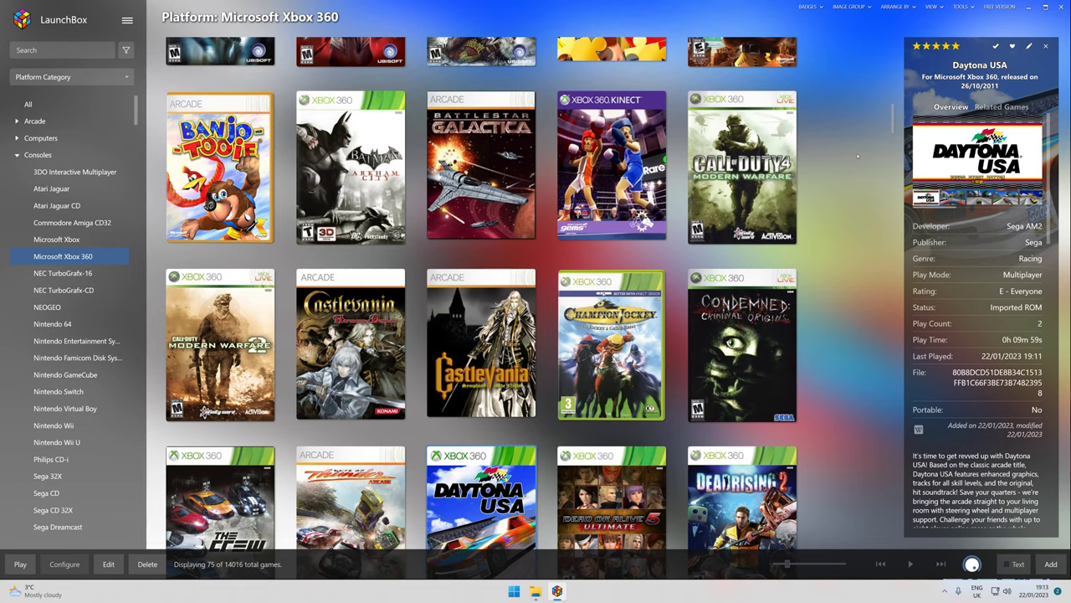
scroll(855, 157, "down", 2)
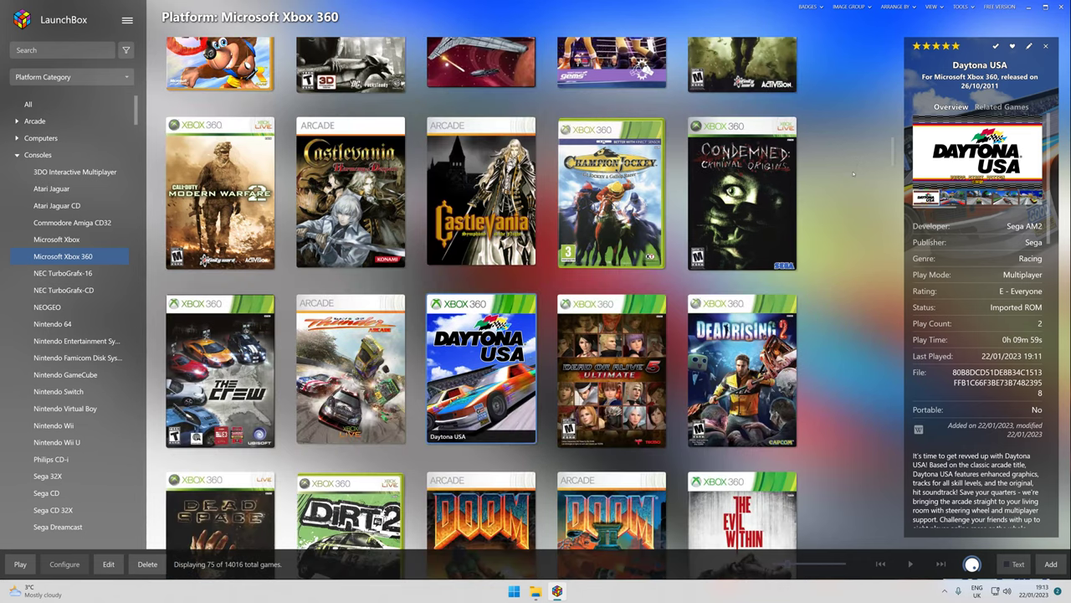
scroll(848, 186, "down", 5)
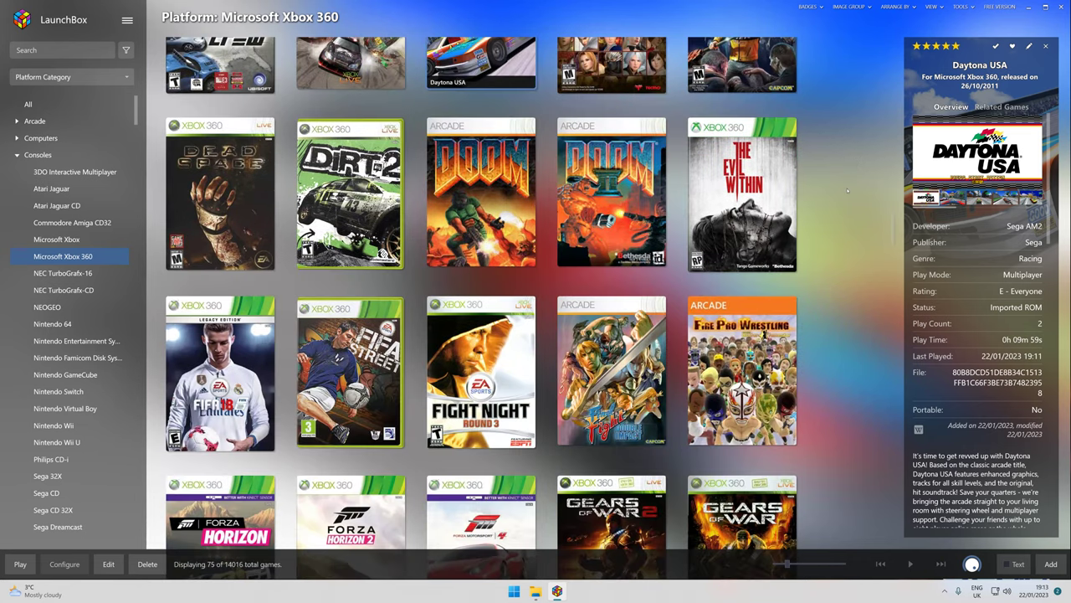
scroll(847, 191, "up", 2)
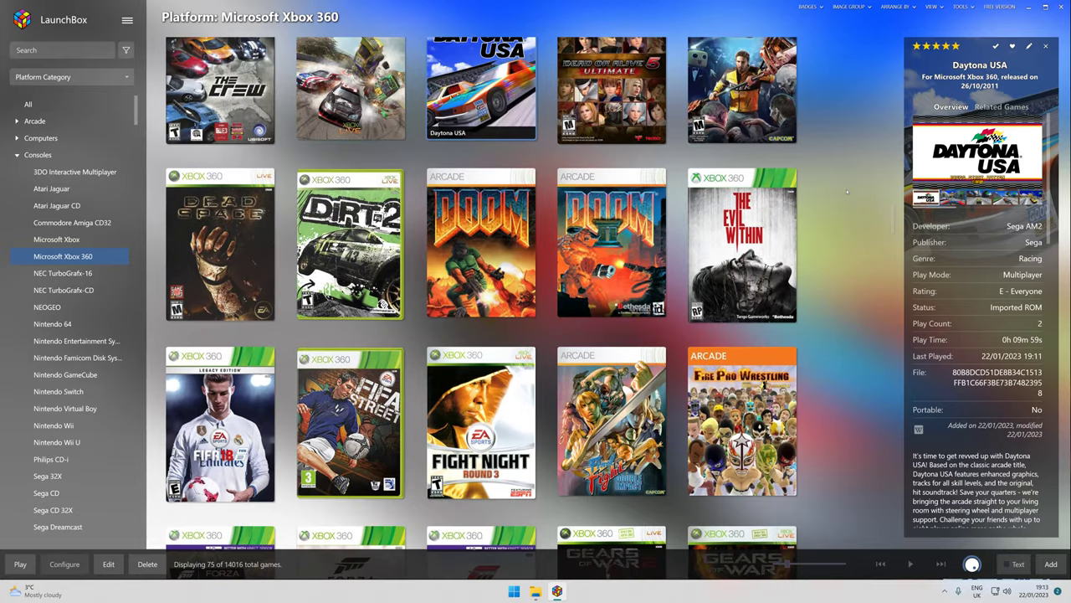
scroll(847, 191, "up", 1)
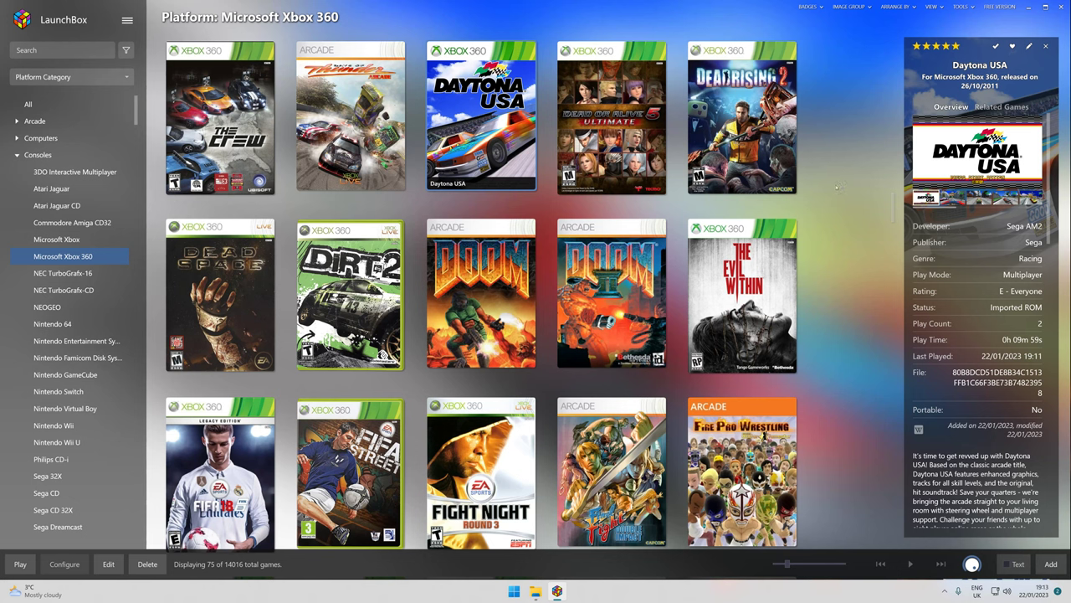
scroll(836, 186, "up", 2)
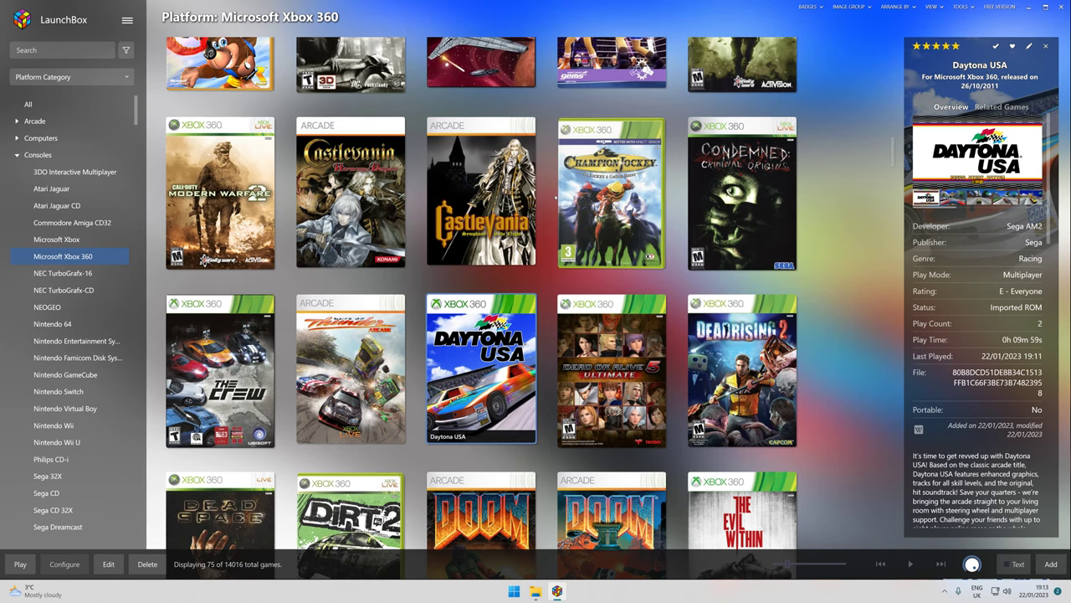
mouse_move(742, 371)
scroll(742, 371, "up", 2)
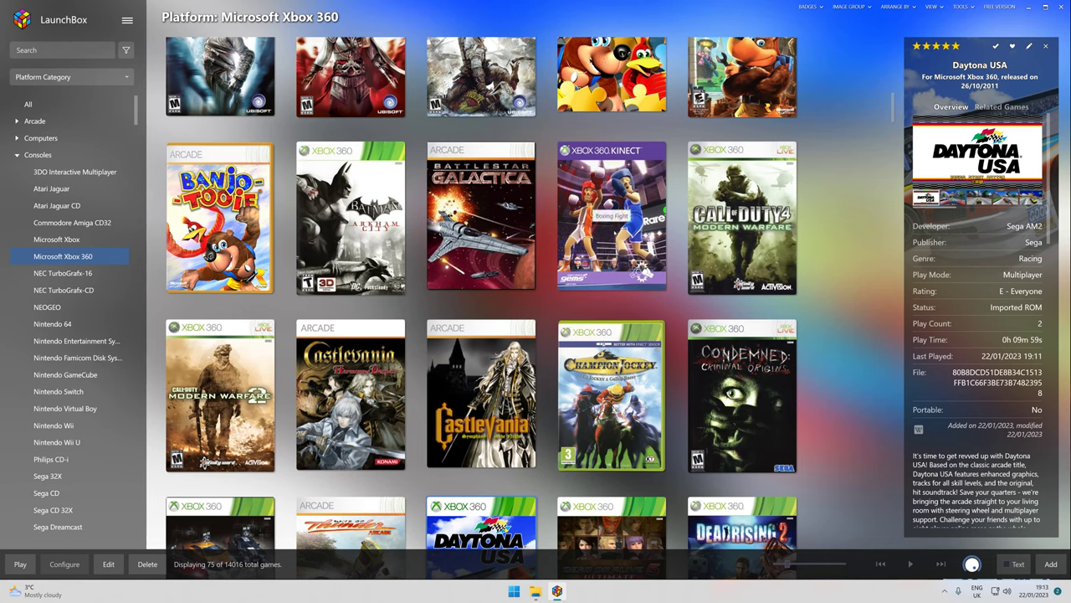
key("alt+z")
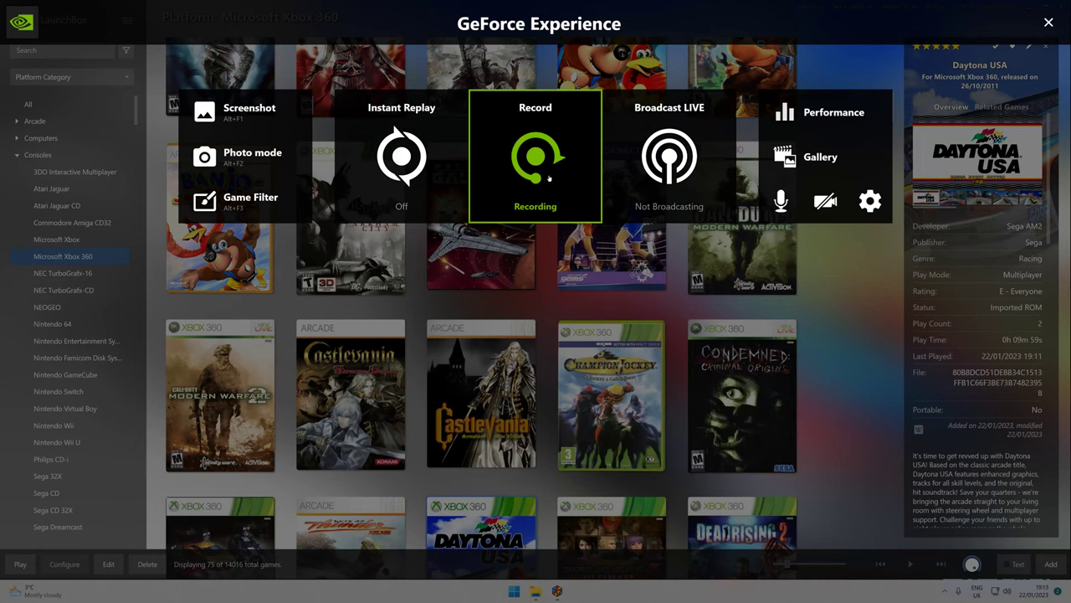